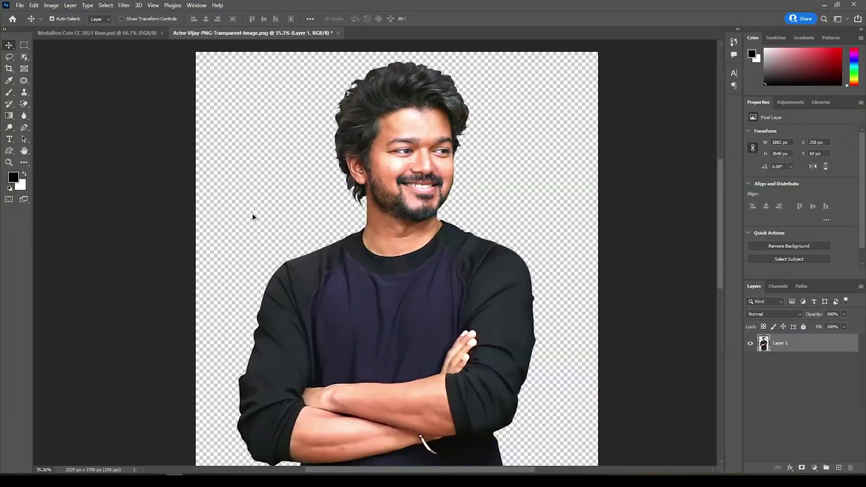
Copy the man's head and upper torso onto a new layer, hide the original, and move the copy to mid-canvas
left_click_drag(219, 70, 544, 312)
key("ctrl+j")
left_click(750, 362)
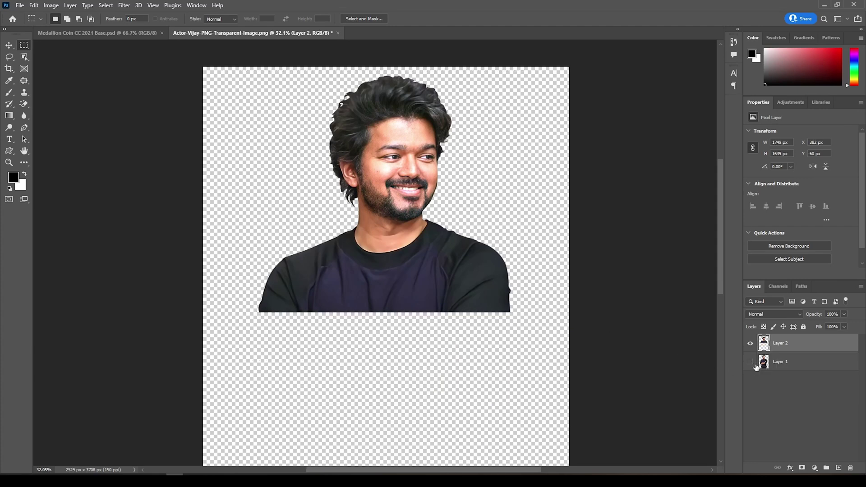
key("v")
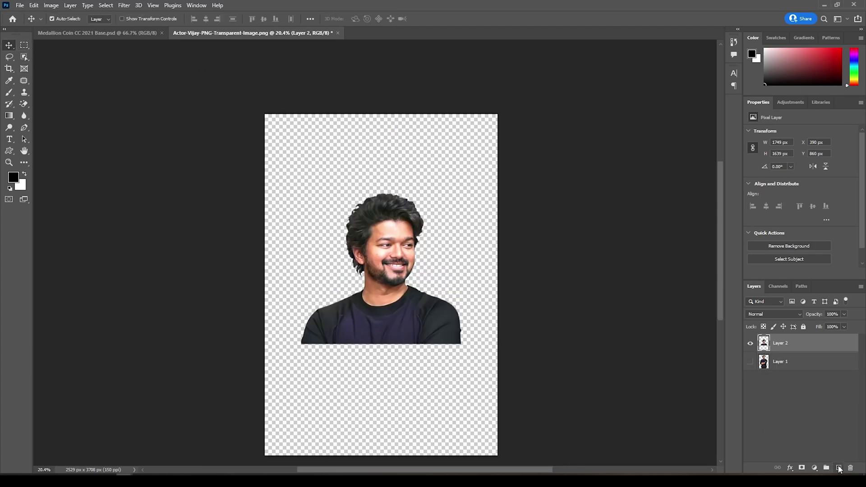
Add a layer beneath the cut-out portrait and fill it with a neutral gray of 65% brightness (a6a6a6)
left_click(838, 468, "ctrl")
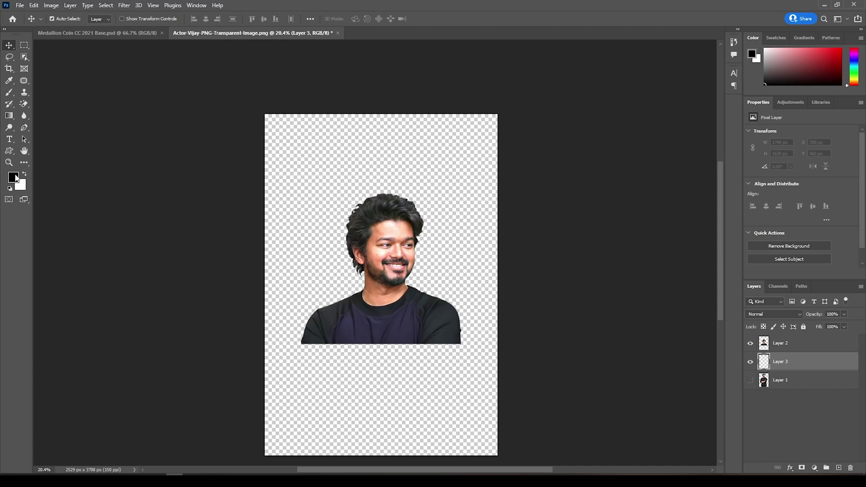
left_click(14, 176)
double_click(492, 364)
type("65")
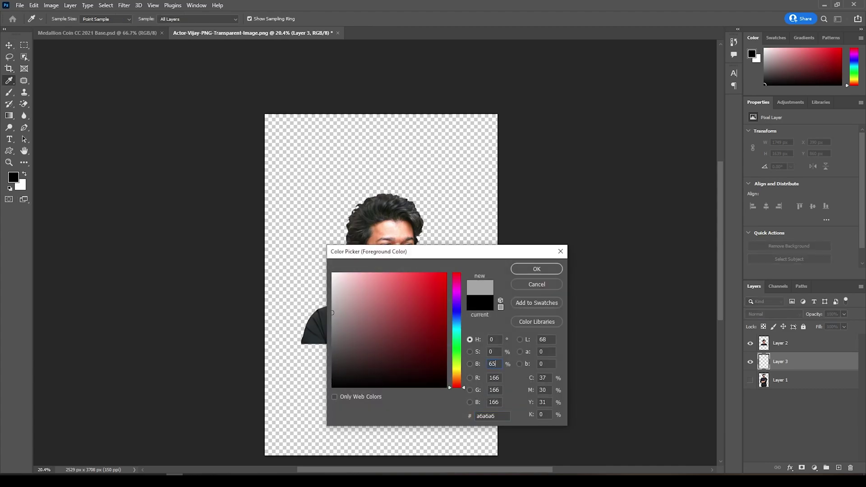
left_click(537, 269)
left_click(34, 5)
left_click(53, 143)
Convert the cut-out portrait layer, Layer 2, to a smart object
left_click(781, 344)
left_click(860, 286)
left_click(811, 310)
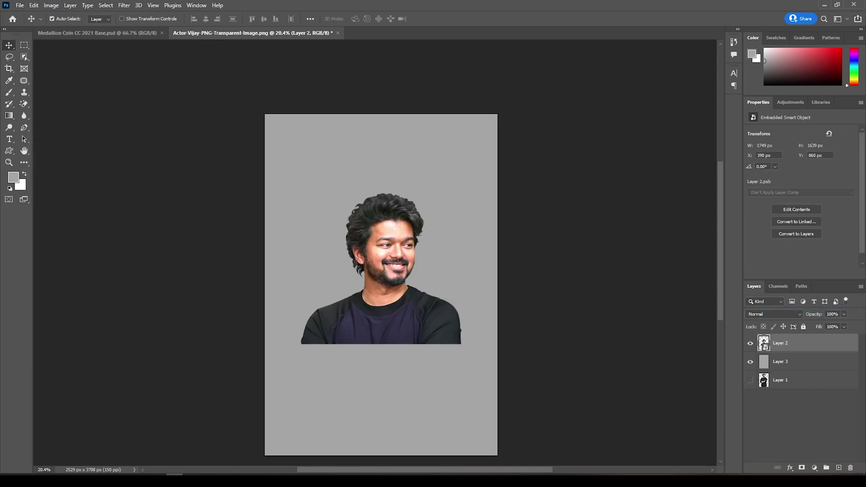
Apply a Surface Blur filter with a radius of 1 pixel to the portrait smart object
left_click(124, 5)
mouse_move(161, 123)
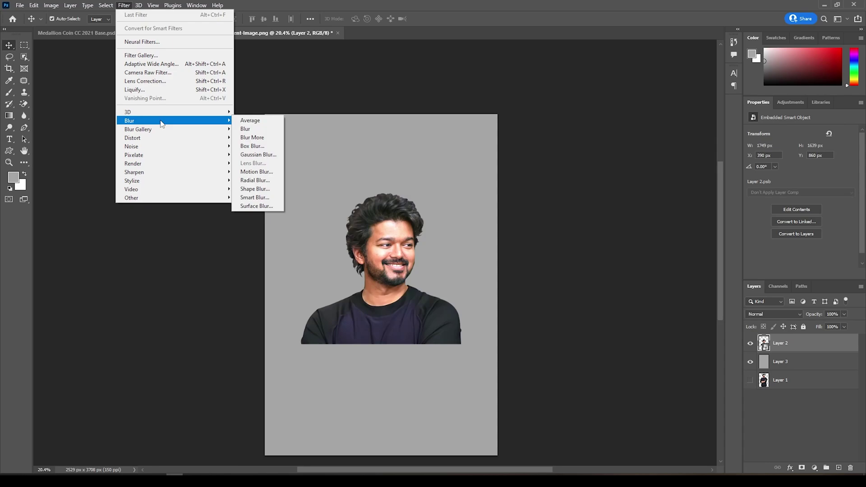
left_click(256, 206)
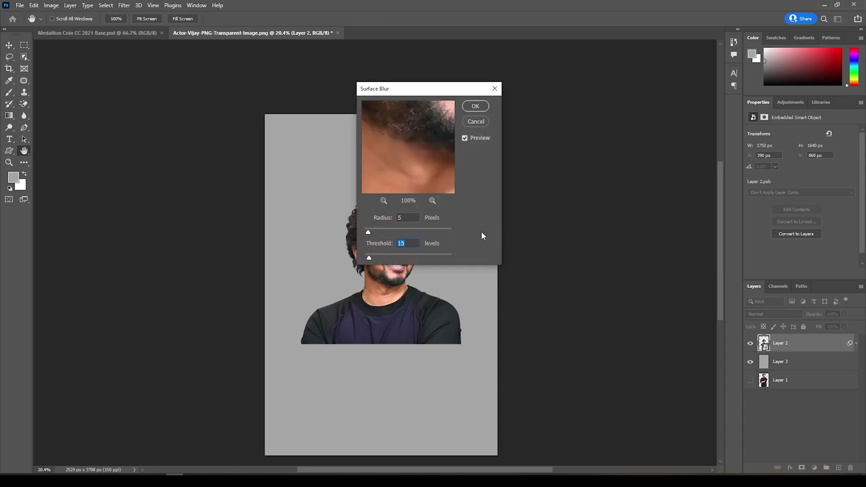
left_click(383, 200)
left_click(383, 201)
left_click(384, 201)
left_click(384, 201)
left_click(383, 201)
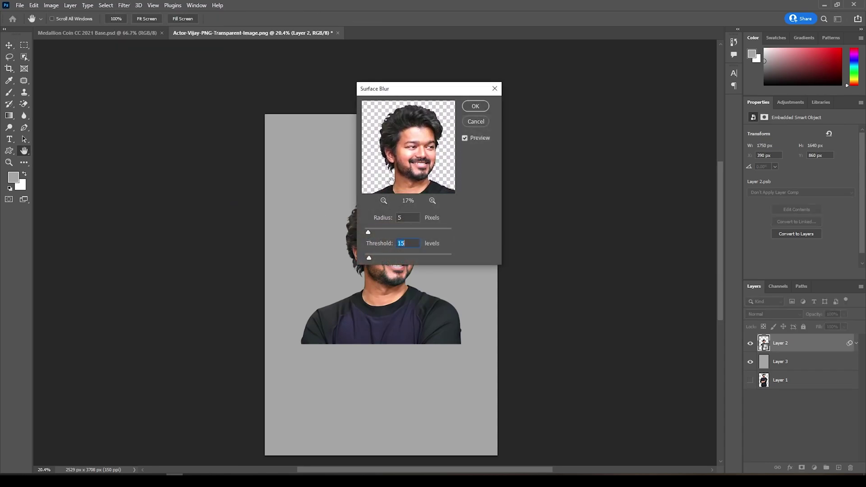
left_click(404, 218)
type("1")
left_click(474, 107)
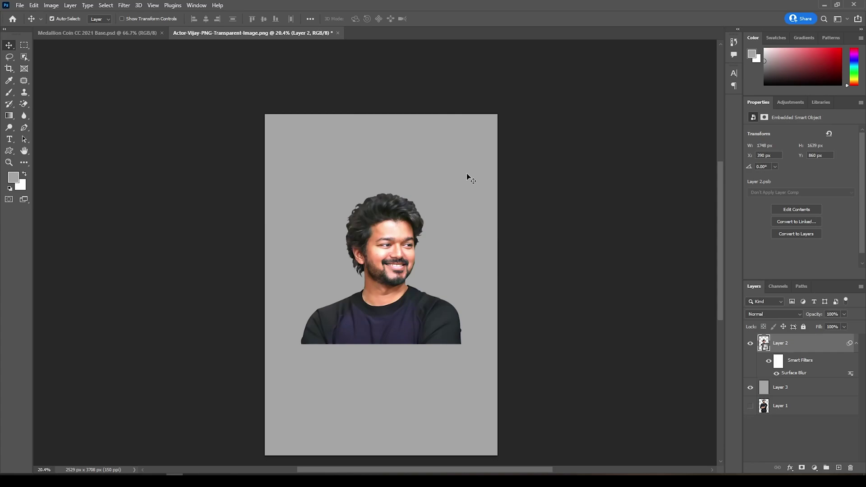
Make a circular selection around the head and shoulders and mask the portrait layer with it
right_click(26, 44)
left_click(59, 55)
left_click_drag(309, 338, 460, 152)
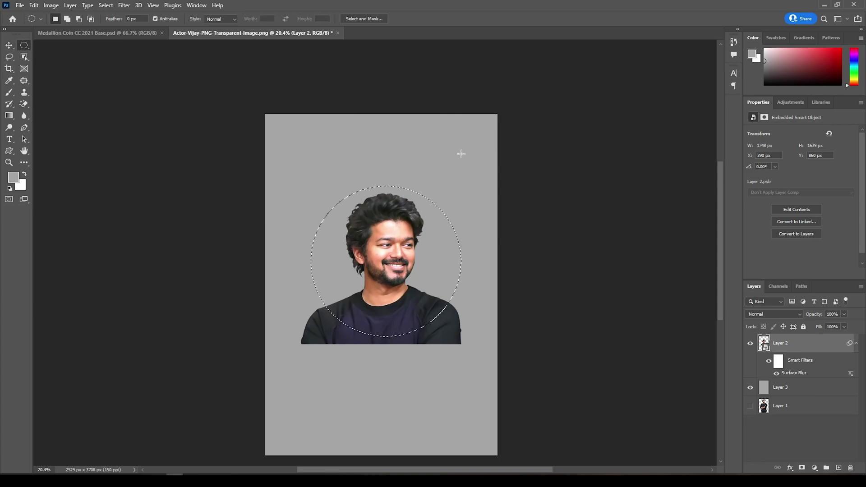
left_click(802, 468)
Combine the masked portrait and the gray layer into one smart object and add a Black & White adjustment layer above it
left_click(776, 389)
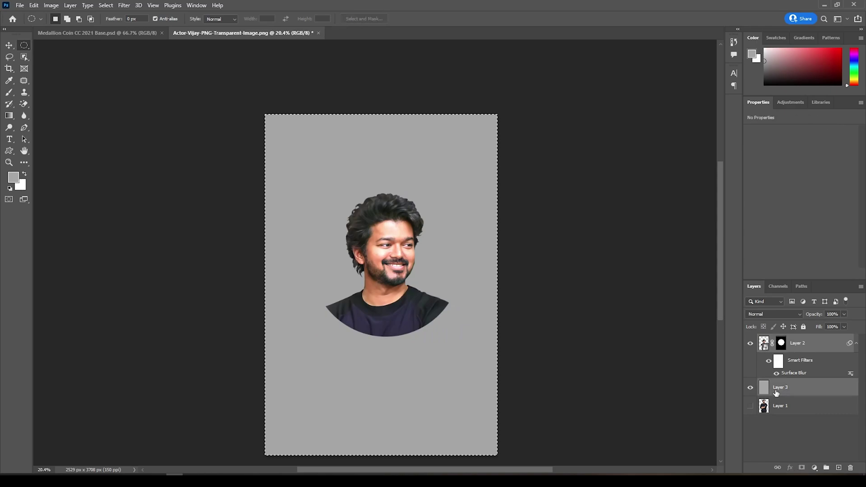
left_click(860, 288)
left_click(776, 305)
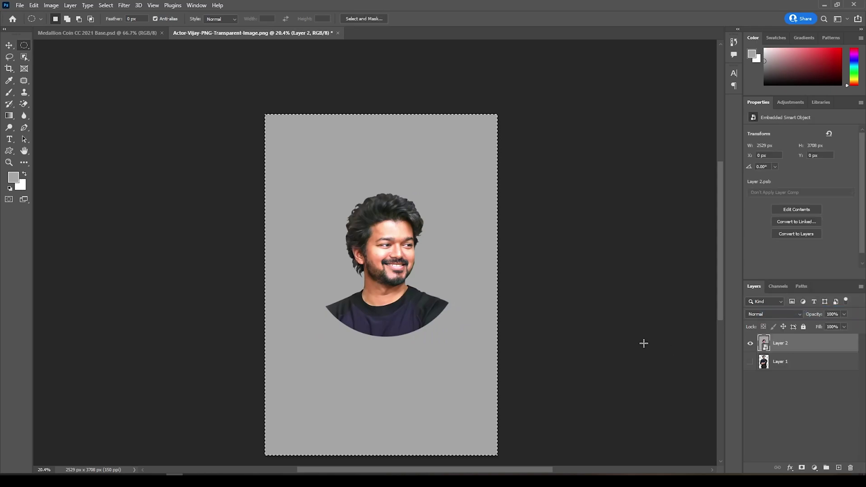
left_click(814, 468)
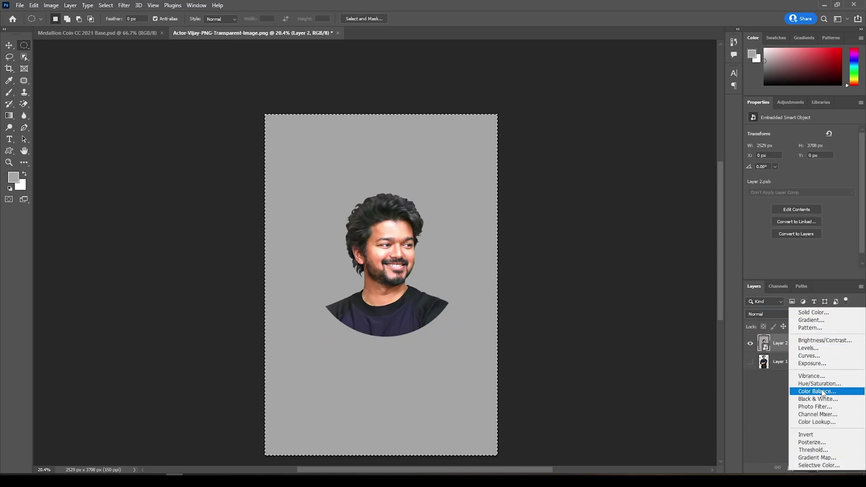
left_click(823, 398)
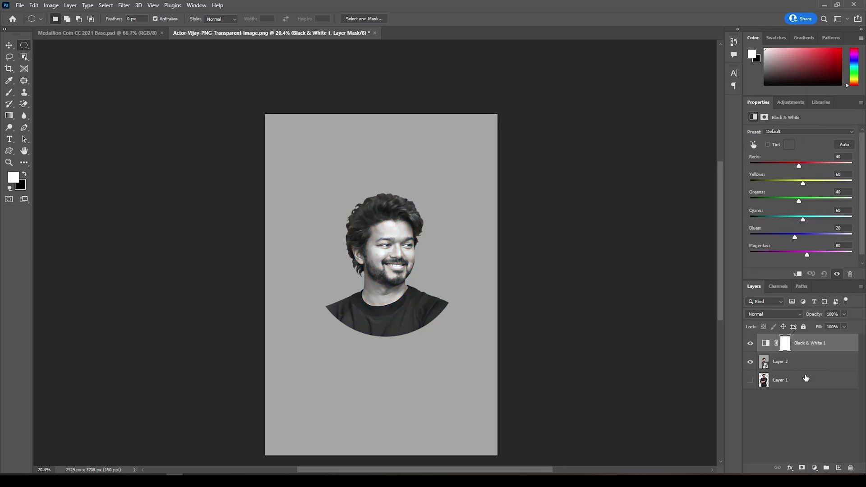
Apply the Grain texture filter to the portrait smart object with Intensity 5 and a changed grain type
left_click(795, 365)
left_click(124, 5)
left_click(145, 55)
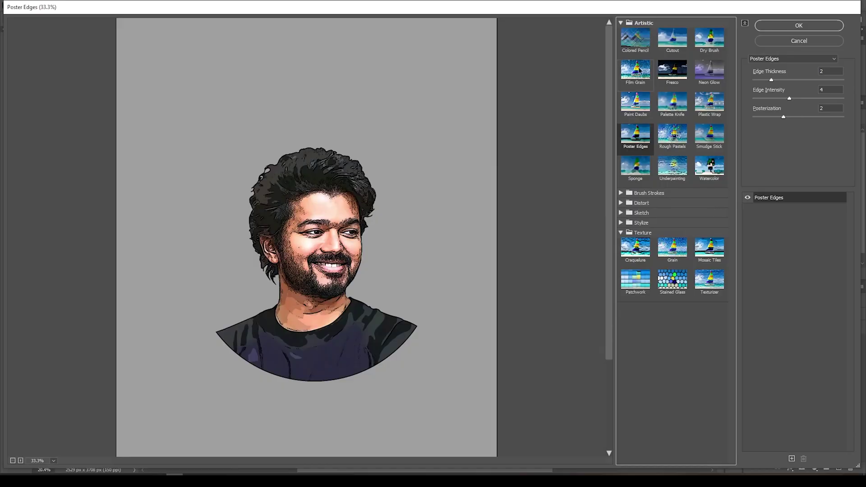
left_click(630, 22)
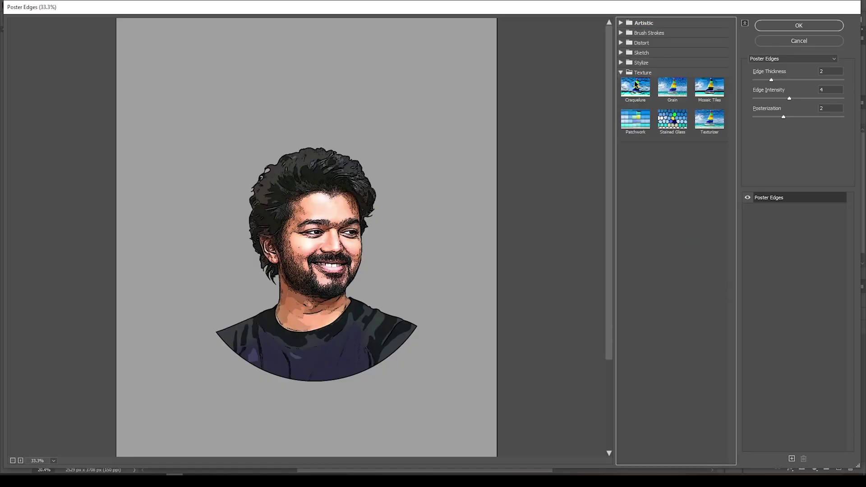
left_click(672, 87)
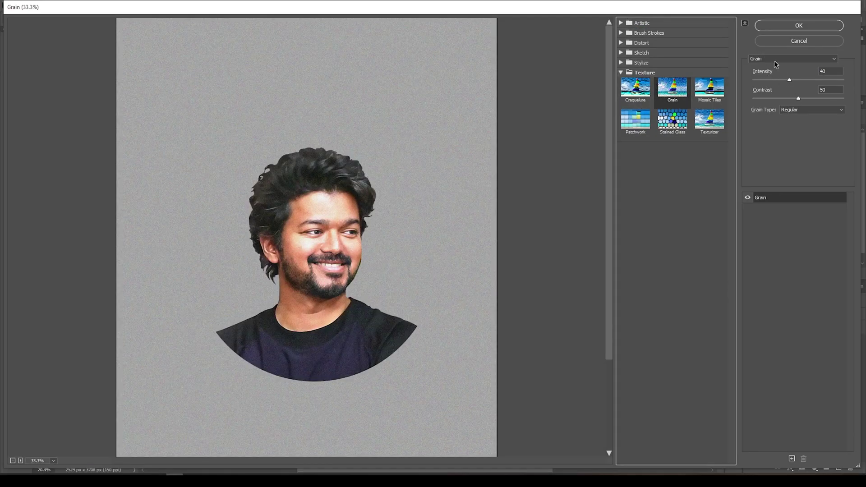
double_click(830, 71)
type("5")
left_click(833, 110)
left_click(803, 124)
left_click(789, 28)
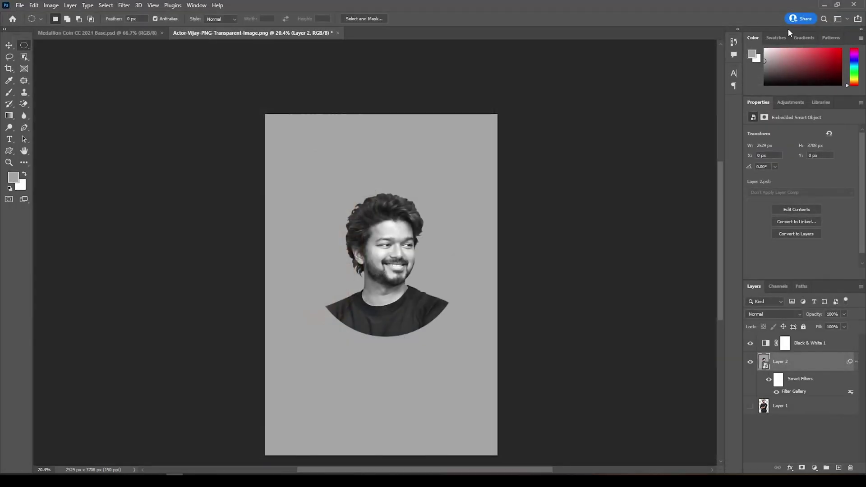
Convert the Black & White adjustment and Layer 2 into one smart object and place it in the Medallion Coin CC 2021 Base.psd document
key("v")
left_click(769, 351, "shift")
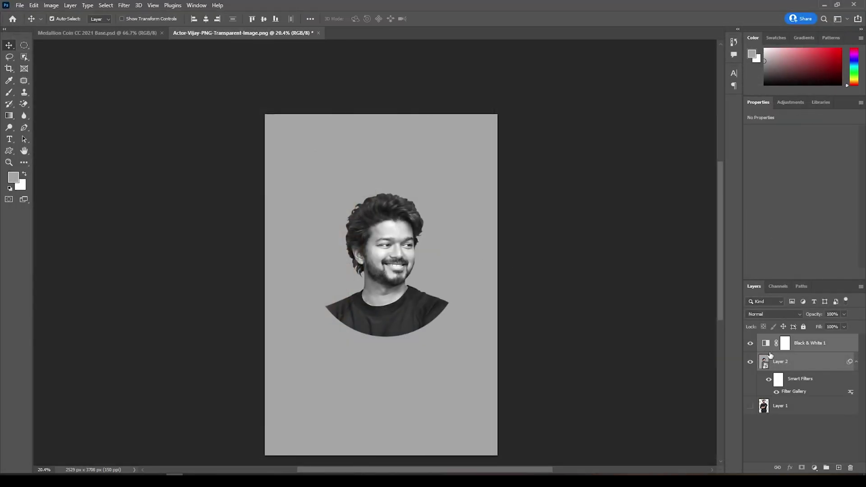
right_click(808, 345)
left_click(797, 310)
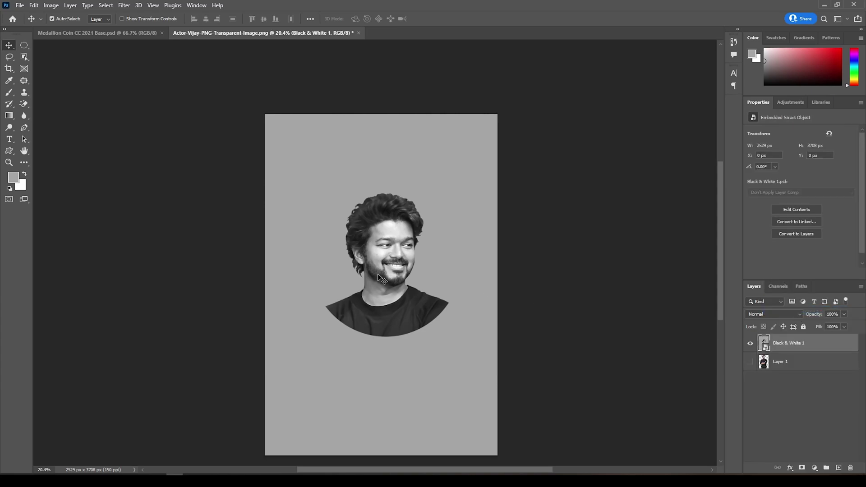
left_click_drag(408, 273, 253, 171)
left_click(766, 356)
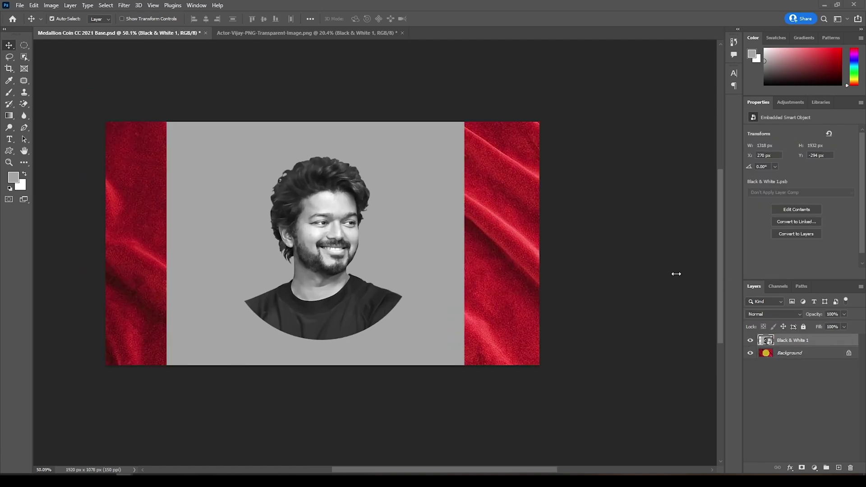
Load the Alpha 1 channel as a selection and mask the portrait smart object to the coin's circular face
left_click(778, 286)
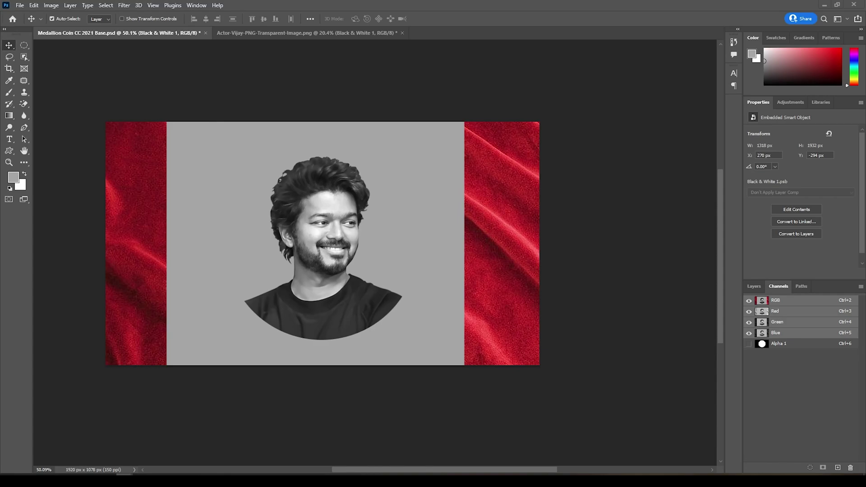
left_click(762, 346, "ctrl")
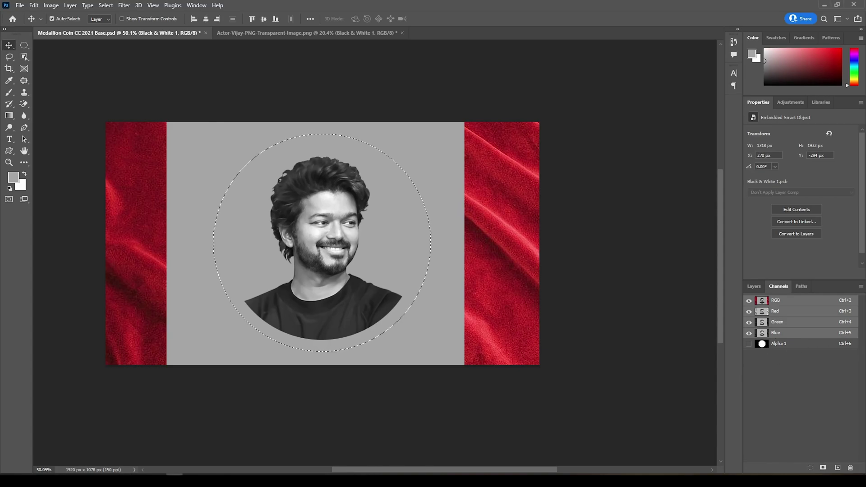
left_click(754, 286)
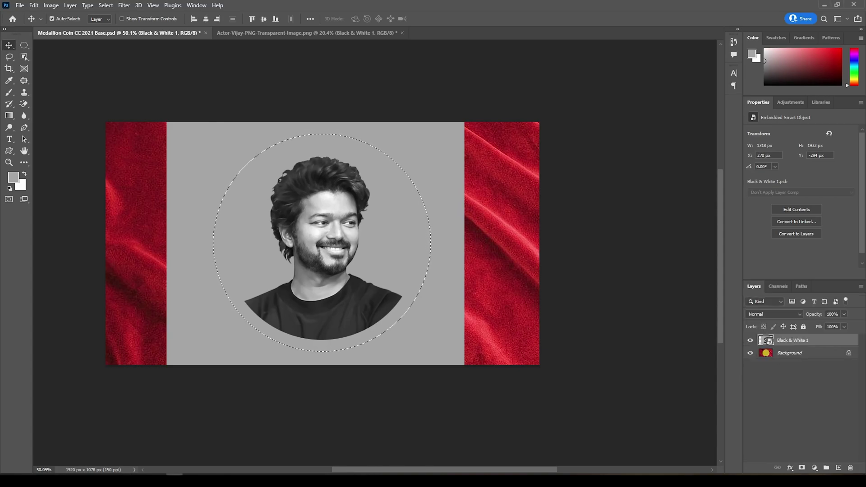
left_click(802, 468)
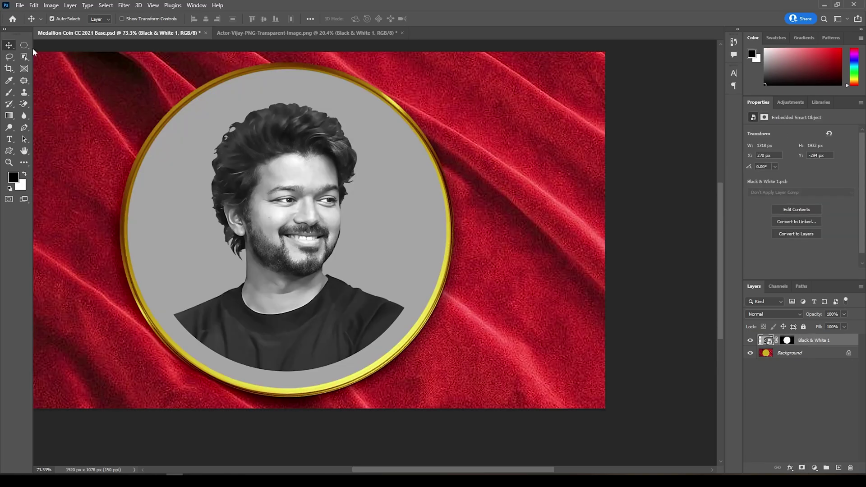
Apply the Bas Relief sketch filter to the coin portrait with Detail 14, Smoothness 1 and Light from Top Left
left_click(124, 5)
left_click(135, 56)
left_click(13, 460)
left_click(641, 52)
left_click(642, 81)
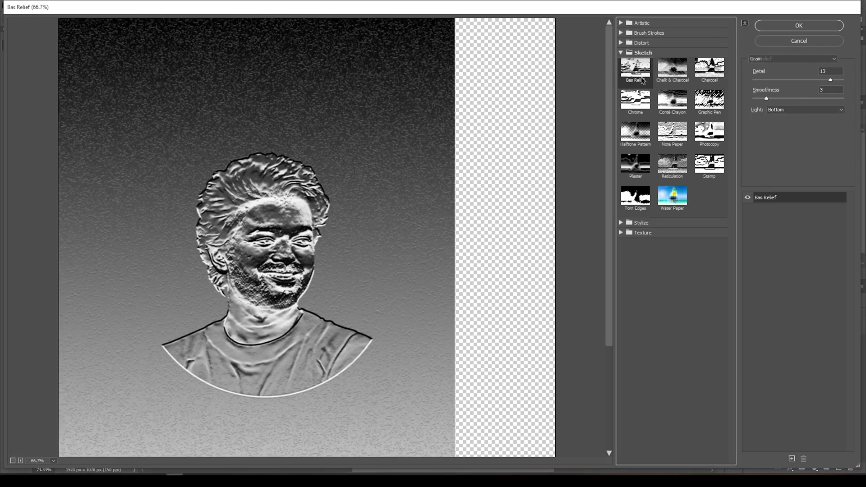
left_click(831, 71)
key("Up")
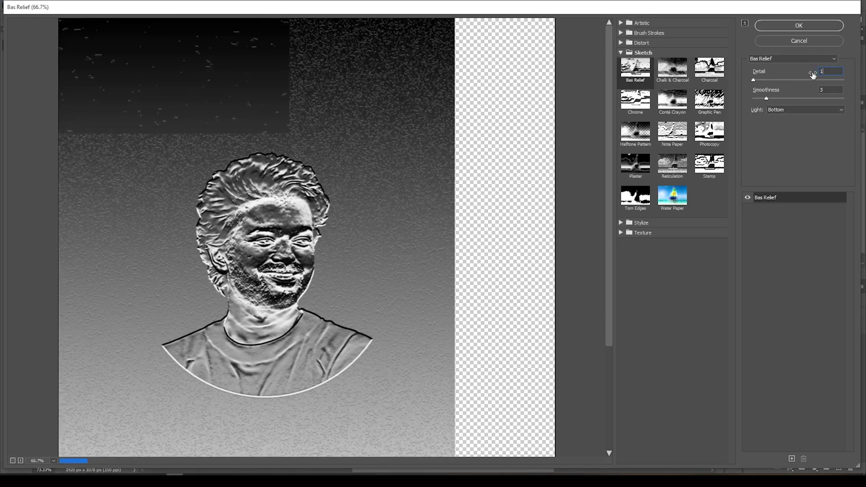
left_click(833, 89)
key("Down")
key("Down")
left_click(814, 111)
left_click(810, 135)
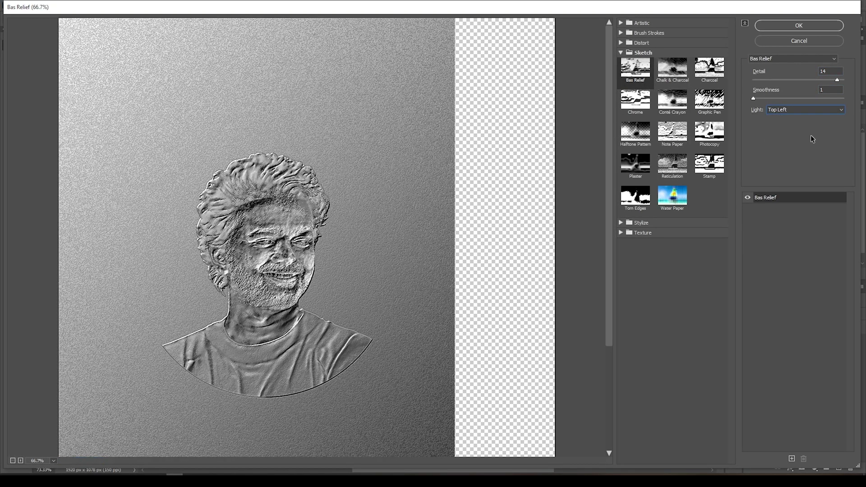
left_click(817, 31)
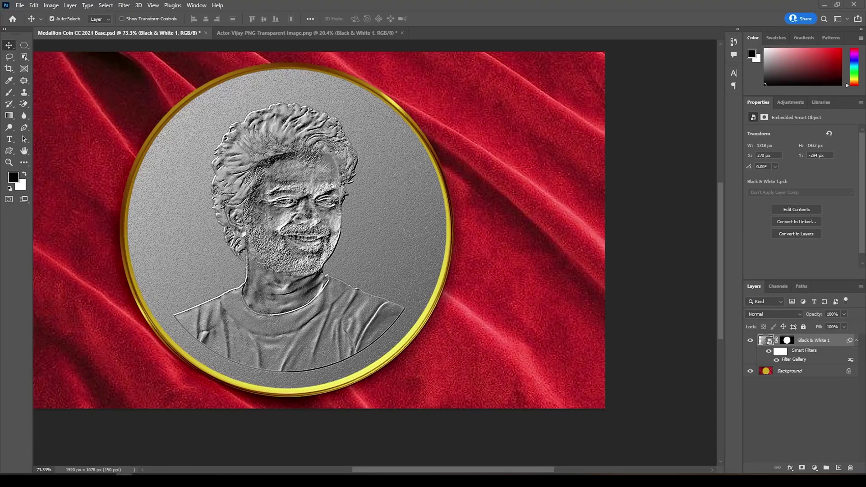
Add a Bevel & Emboss effect to the coin portrait layer with Depth 40%, Direction Down and Size 25 px
double_click(788, 340)
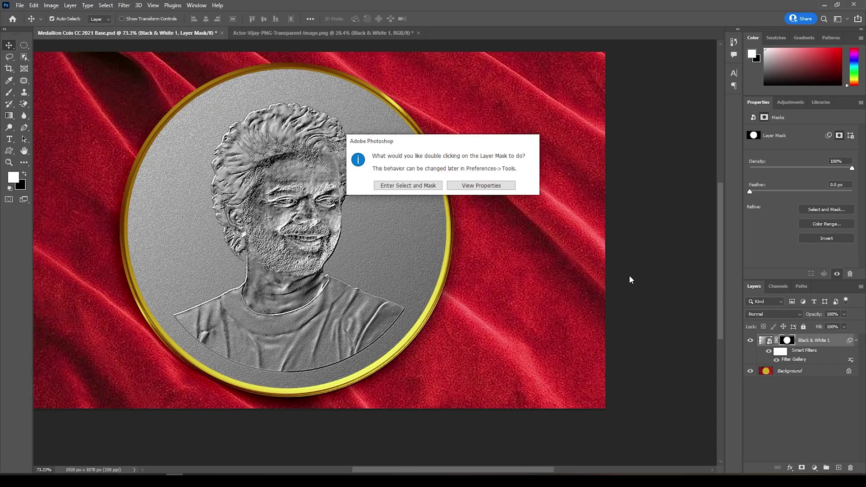
left_click(508, 190)
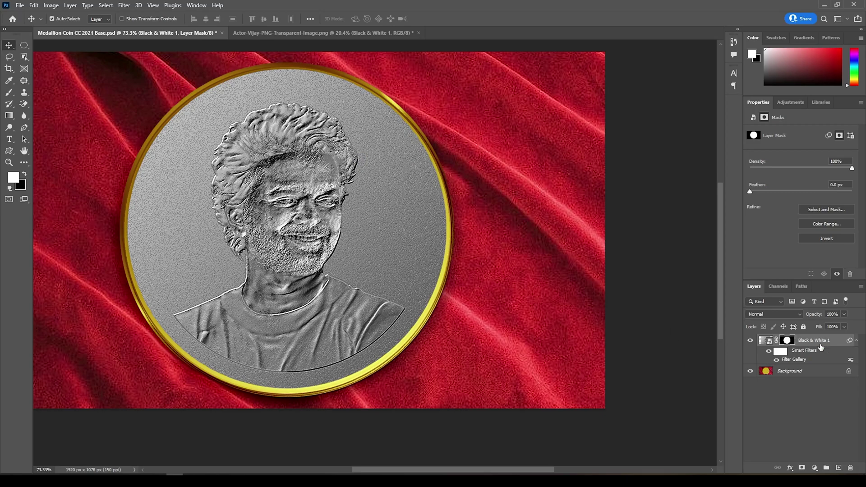
left_click(819, 345)
double_click(830, 347)
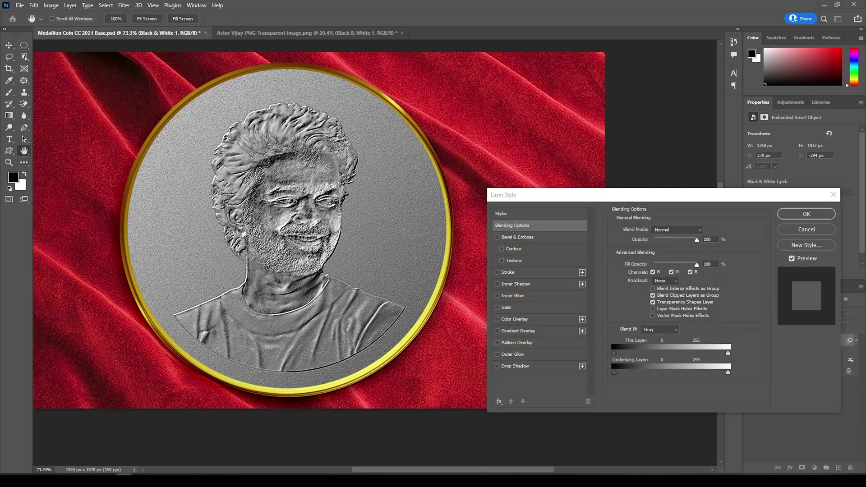
left_click(514, 237)
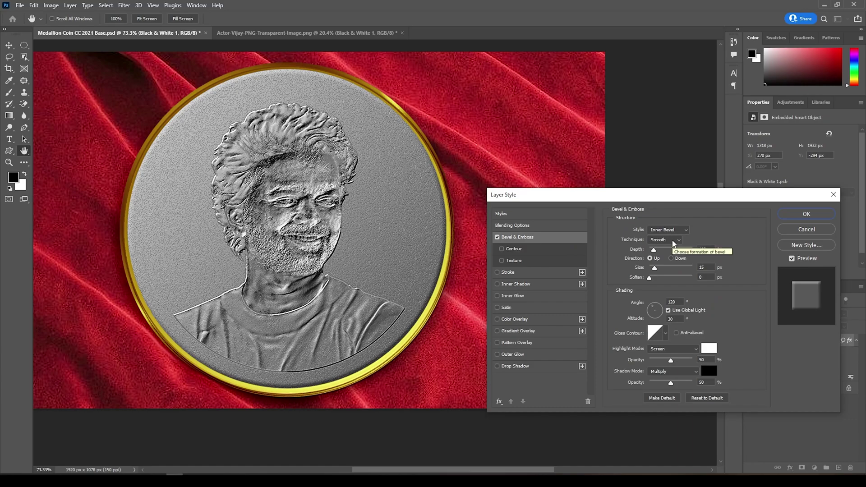
key("Tab")
type("40")
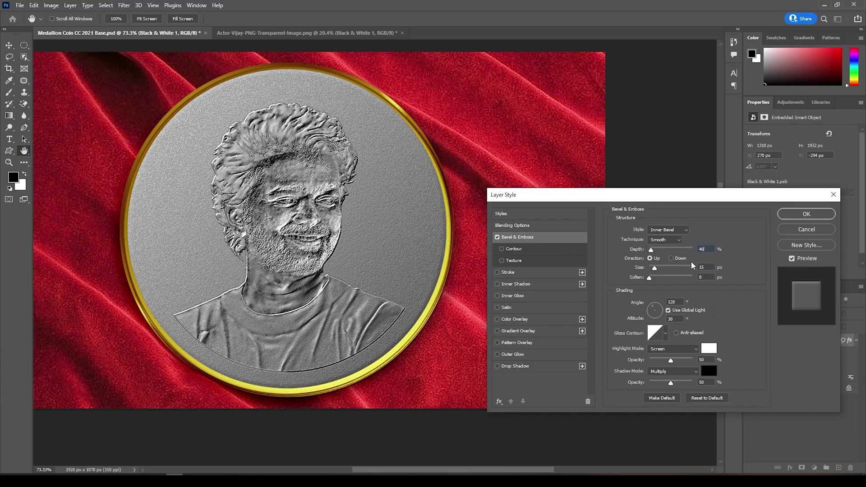
left_click(672, 258)
double_click(702, 267)
type("25")
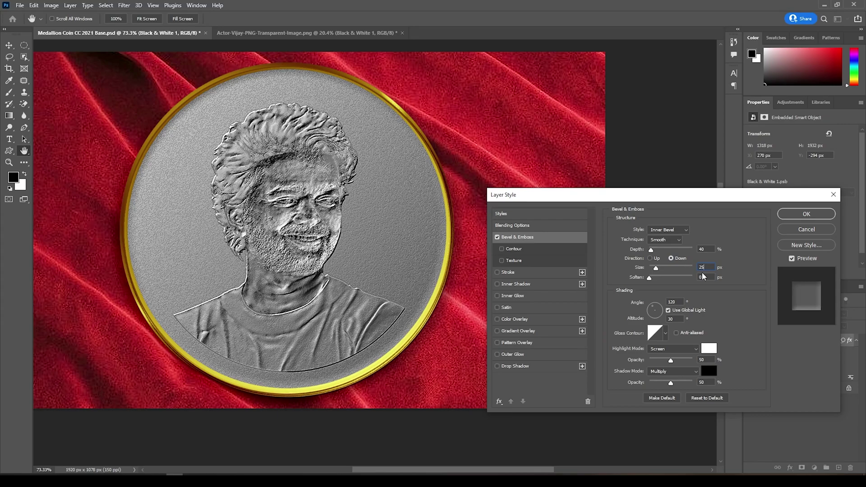
Turn off Use Global Light for the bevel and set its Angle to 55° and Altitude to 20°
left_click(668, 310)
double_click(675, 302)
type("90")
double_click(680, 302)
type("55")
key("Tab")
type("20")
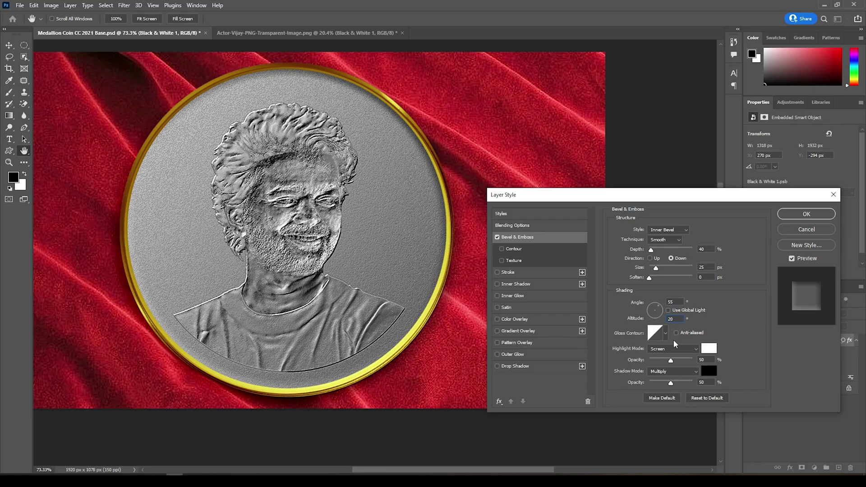
Set the bevel's highlight mode to Overlay at 60% opacity and its shadow mode to Soft Light at 60%
left_click(677, 350)
left_click(708, 357)
double_click(708, 358)
type("60")
left_click(694, 372)
left_click(704, 376)
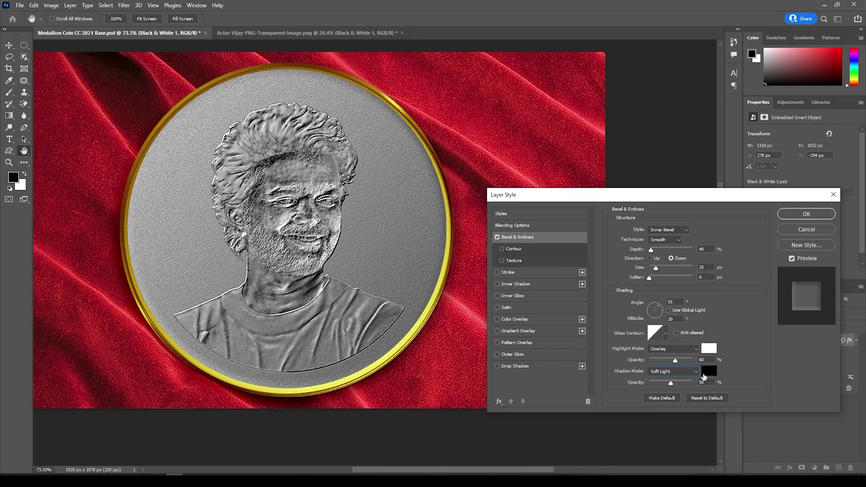
double_click(703, 383)
type("60")
Add an Inner Glow in Multiply mode with 30% opacity and the colour 000000
left_click(513, 296)
left_click(670, 229)
left_click(671, 251)
type("30")
left_click(634, 261)
type("000000")
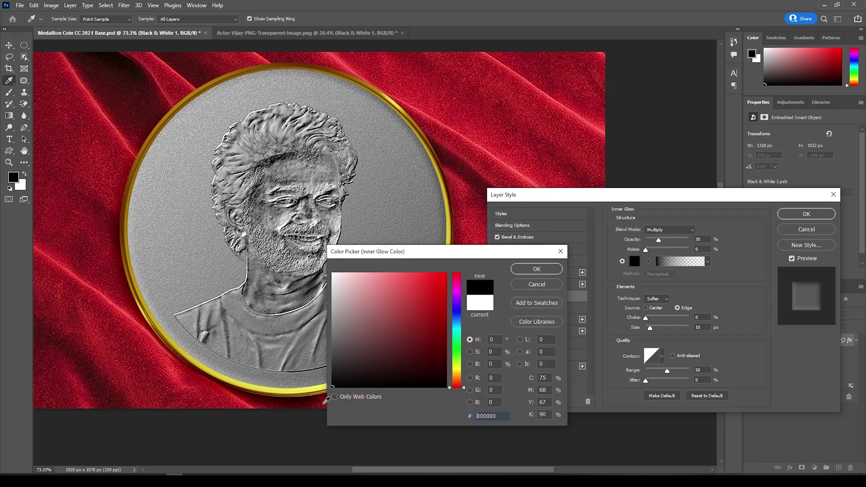
left_click(539, 272)
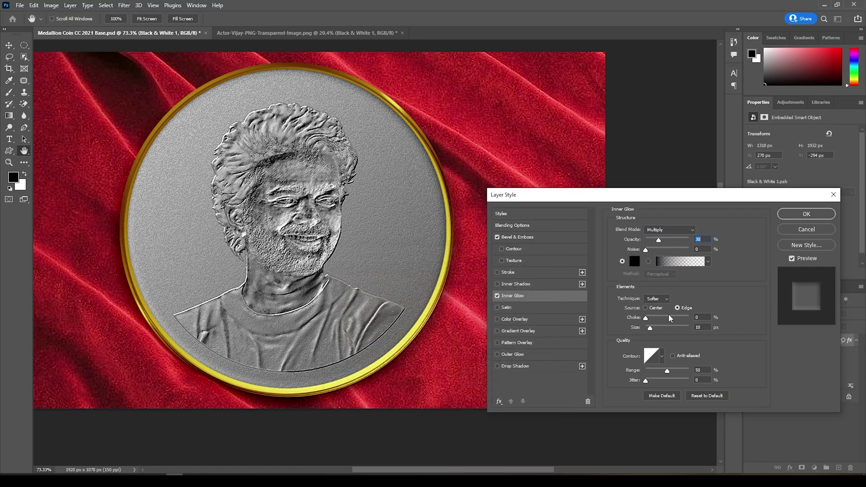
Give the Inner Glow the Steep Slope - Jagged contour and apply the layer style
left_click(662, 356)
scroll(641, 406, "up", 2)
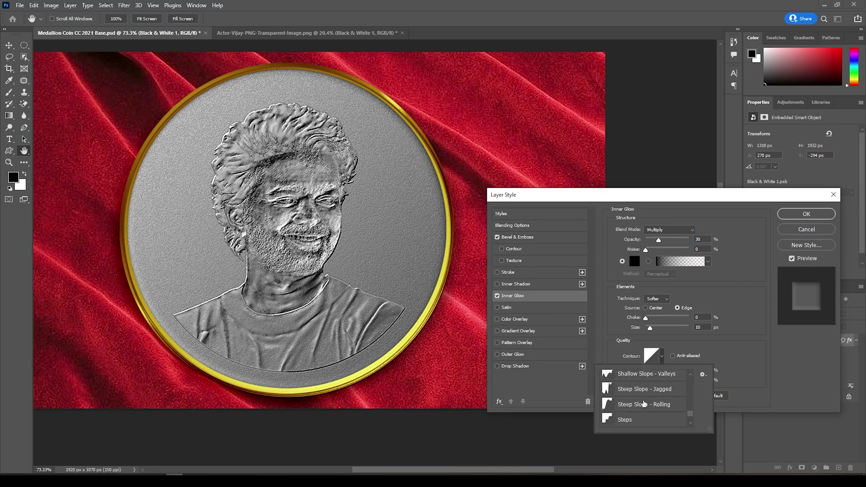
left_click(648, 392)
left_click(745, 353)
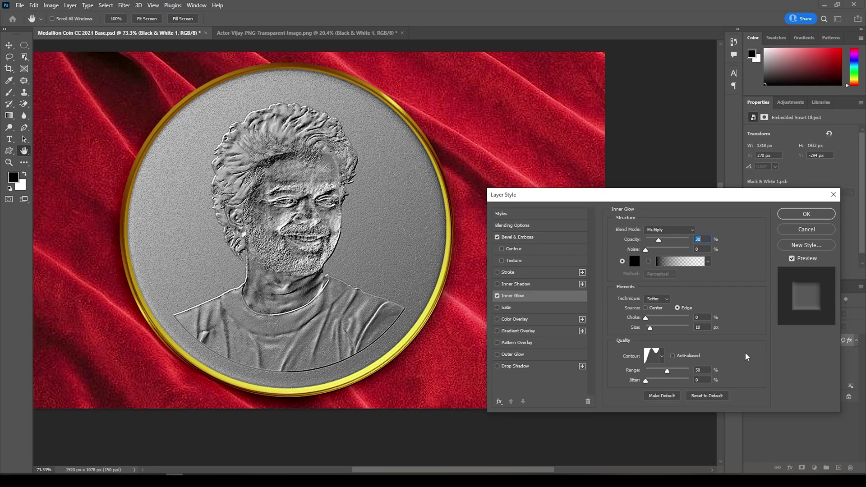
left_click(805, 215)
Put the portrait layer in a group and add a Color Balance adjustment layer above that group
left_click(814, 467)
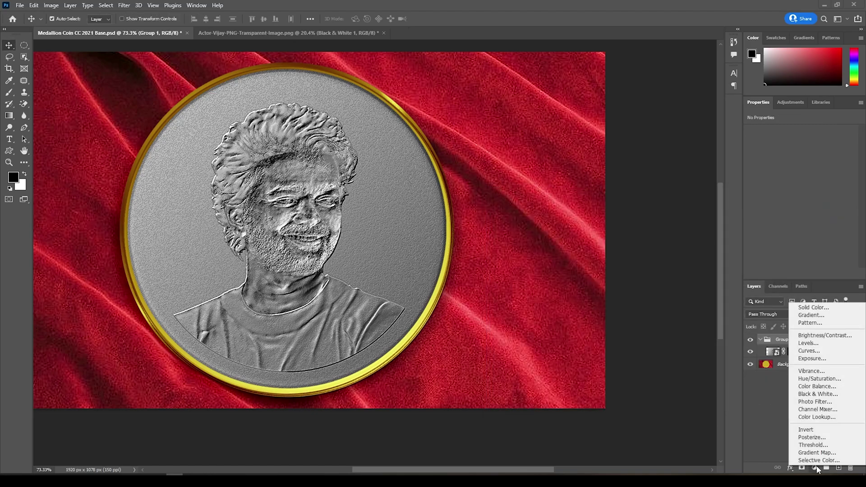
left_click(815, 386)
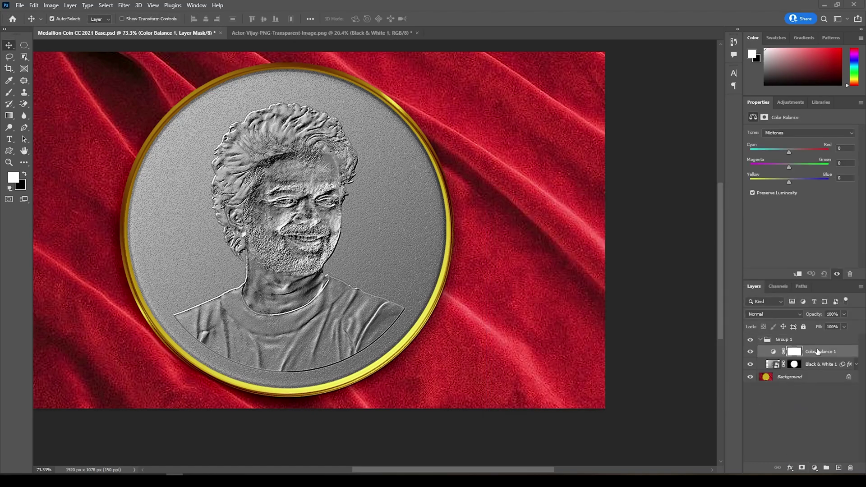
left_click_drag(818, 352, 818, 338)
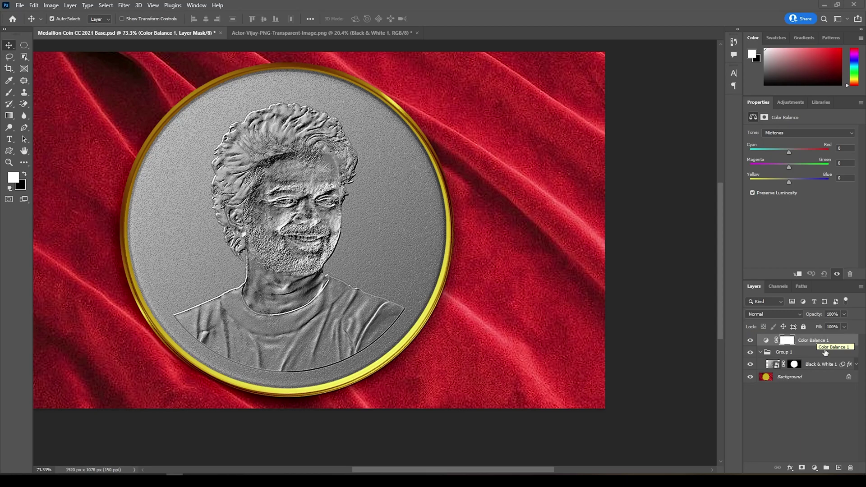
Adjust the Color Balance shadows using the values 20 and -20
left_click(850, 133)
left_click(848, 142)
type("20-20")
Set the Color Balance midtones to Cyan-Red +74, Magenta-Green +25 and Yellow-Blue -82
left_click(809, 132)
left_click(808, 150)
left_click(842, 148)
type("74")
key("Tab")
type("25-20")
Set the Color Balance highlights to Cyan-Red 26, Magenta-Green 25 and Yellow-Blue -40
left_click(825, 133)
left_click(842, 159)
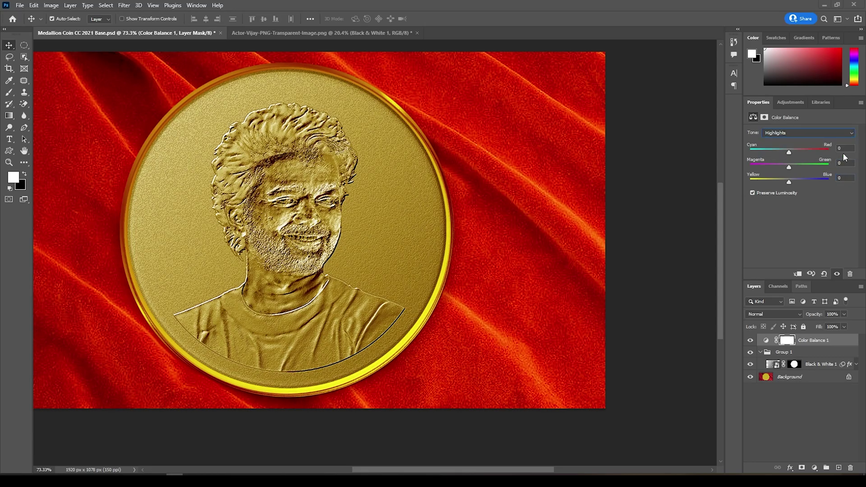
type("26")
type("25")
type("-40")
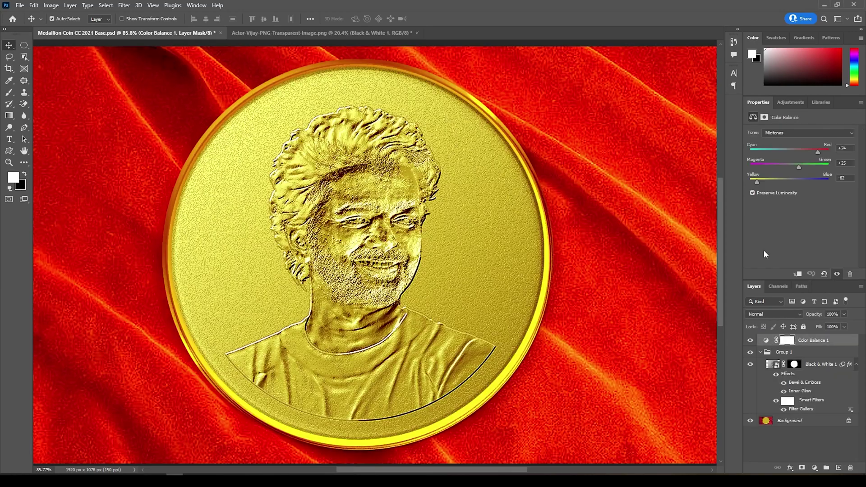
Clip the Color Balance adjustment to Group 1 and add an empty layer above the portrait inside the group
left_click(798, 274)
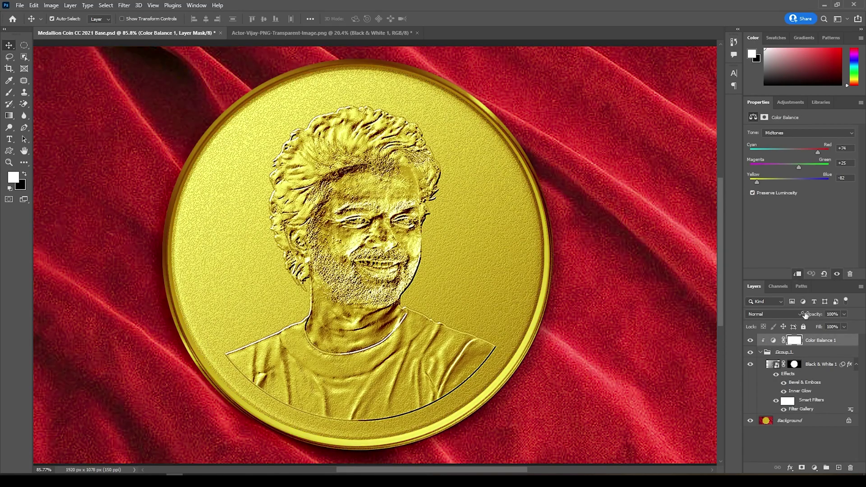
left_click(821, 364)
key("ctrl+shift+alt+n")
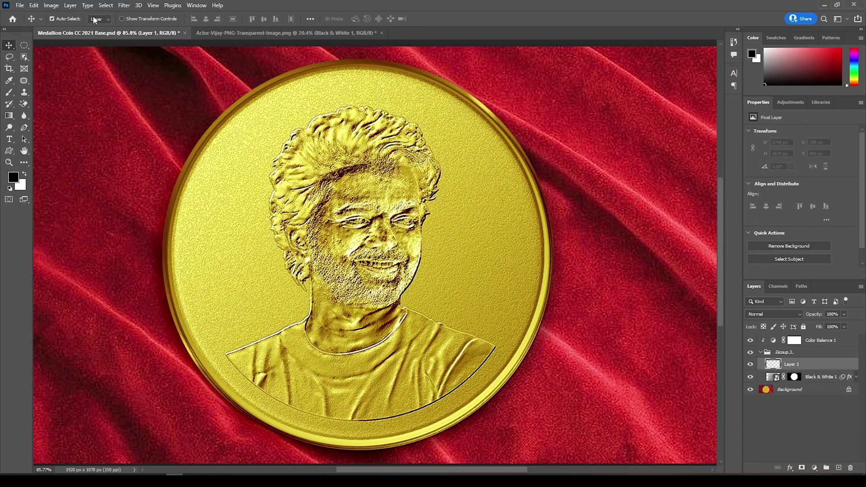
Create a guide layout with 2 columns and 2 rows and no gutters to mark the canvas centre
left_click(153, 5)
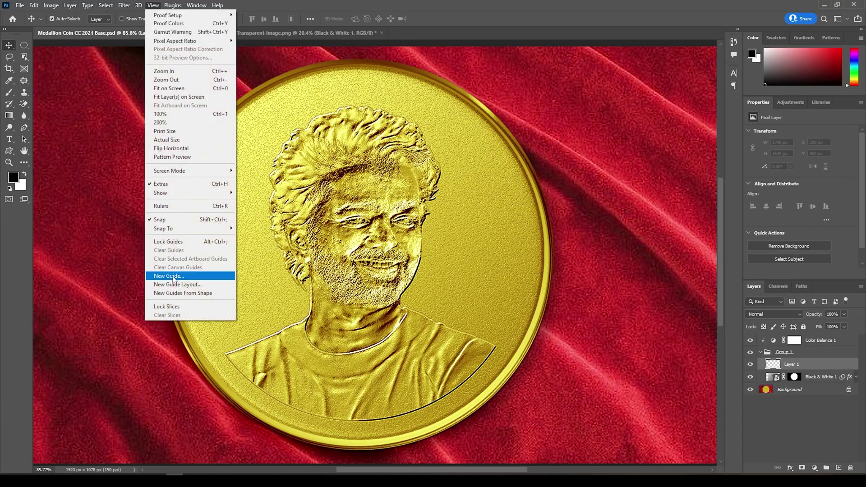
left_click(178, 284)
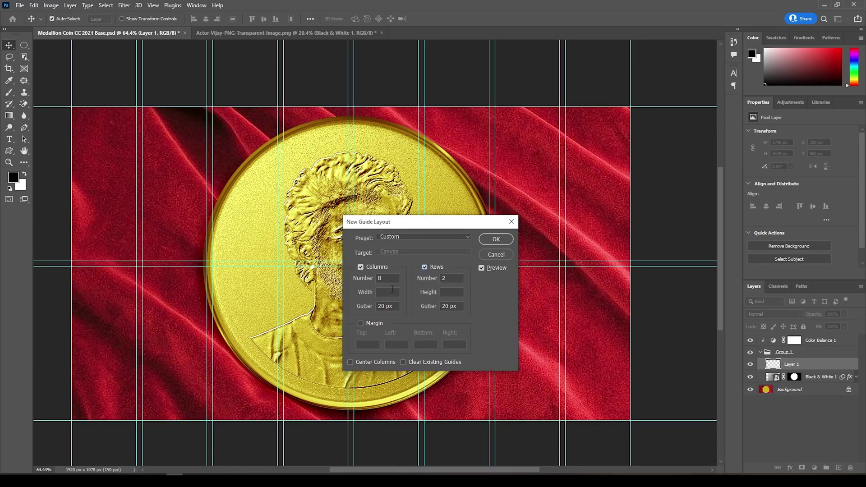
key("shift+Tab")
key("shift+Tab")
key("shift+Tab")
type("2")
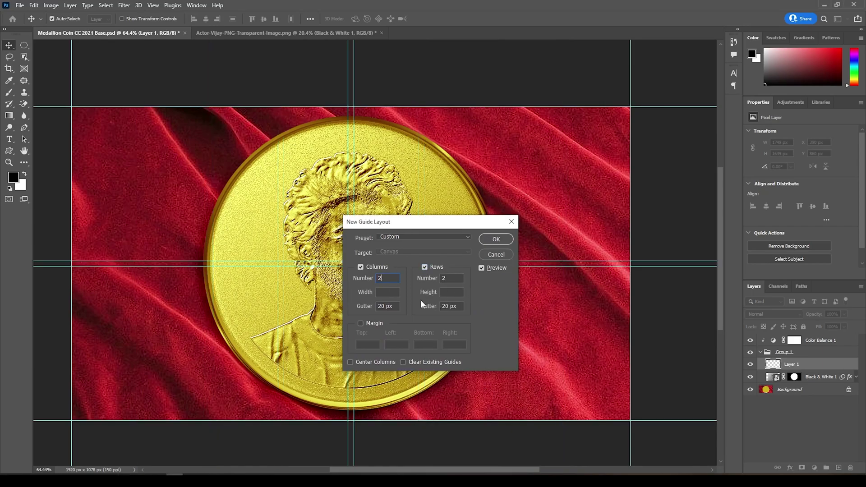
double_click(388, 306)
key("BackSpace")
key("Tab")
key("BackSpace")
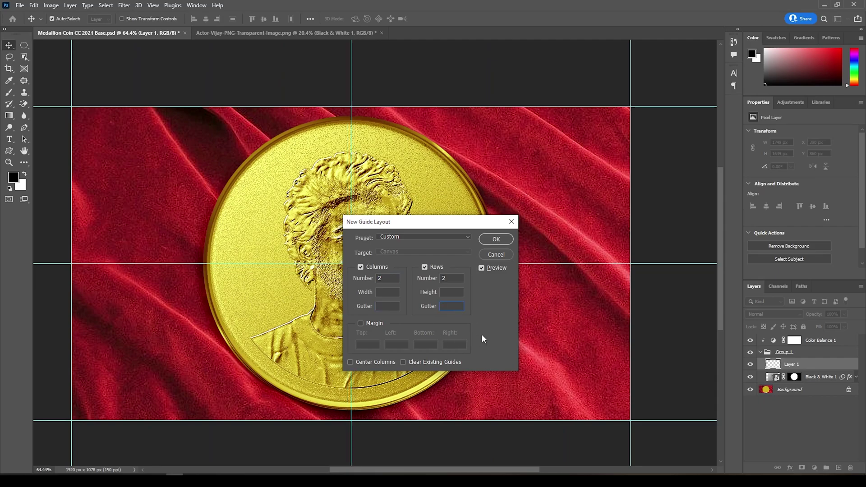
left_click(496, 239)
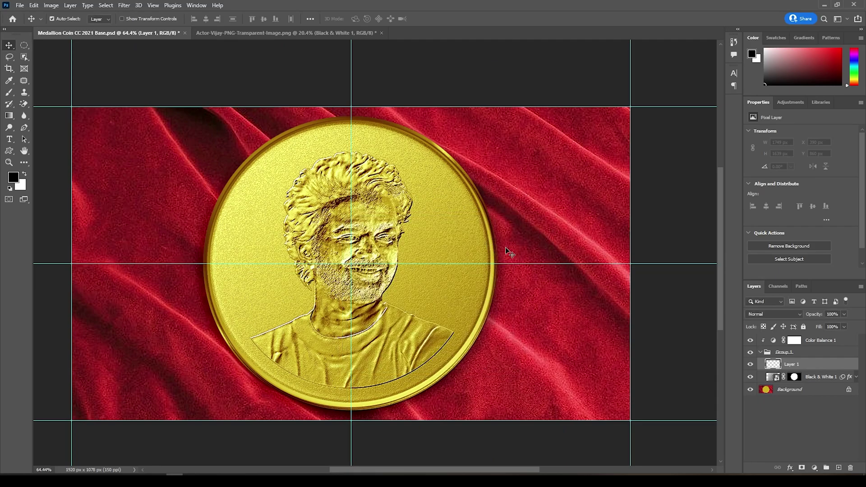
Draw a circular ellipse path about 892 px across from the canvas centre and clear the guides
left_click(9, 150)
left_click(35, 160)
left_click(76, 18)
left_click(76, 18)
left_click(76, 18)
left_click(63, 34)
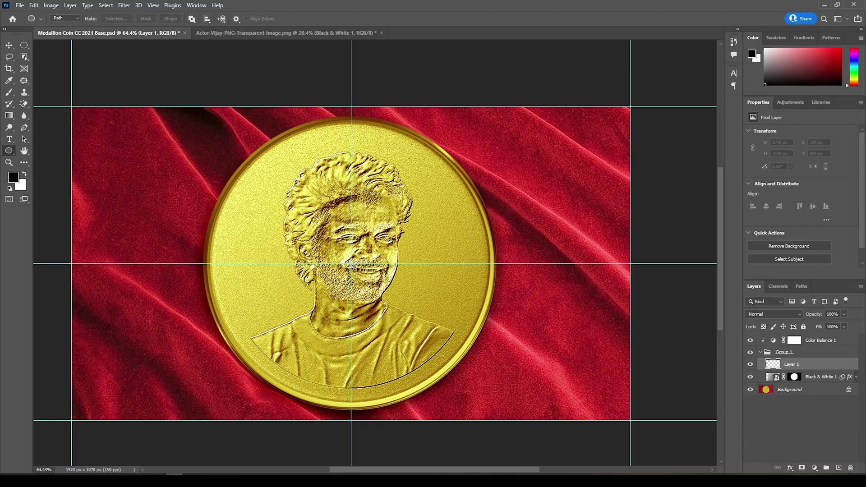
left_click_drag(352, 266, 530, 135)
left_click(153, 5)
left_click(181, 250)
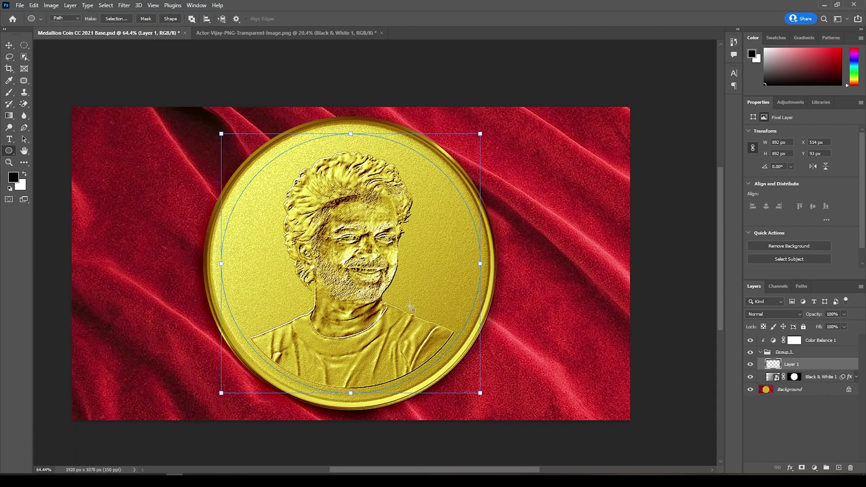
Add the text THALAPATHY VIJAY along the top of the circular path at 30 pt
left_click(9, 139)
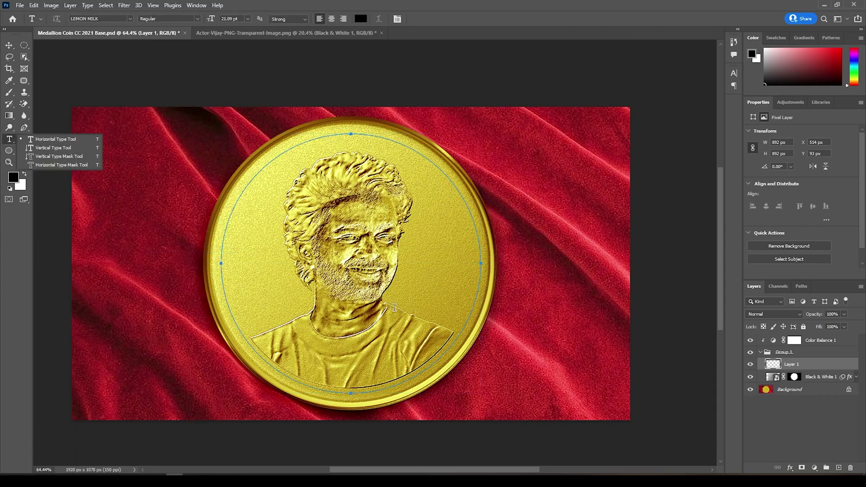
left_click(335, 136)
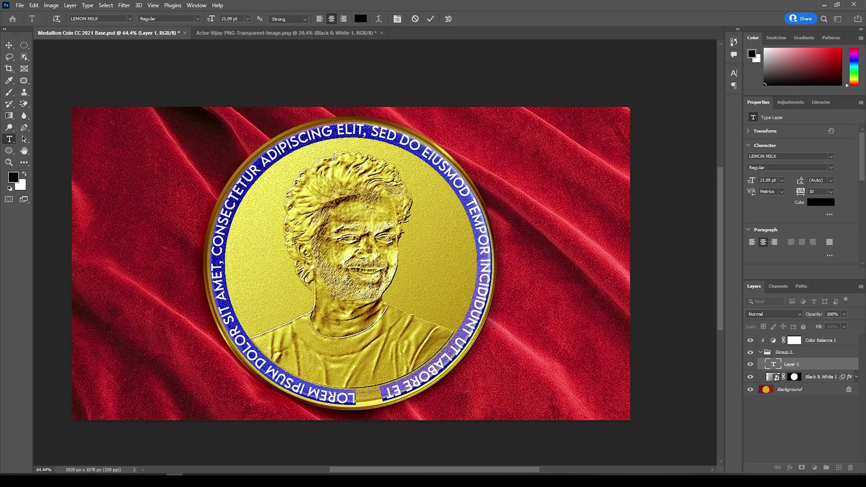
type("THAL")
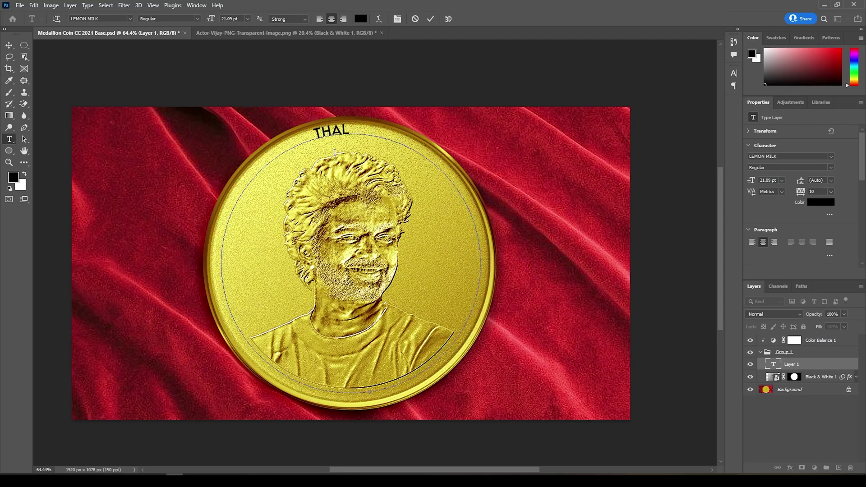
type("APATHY")
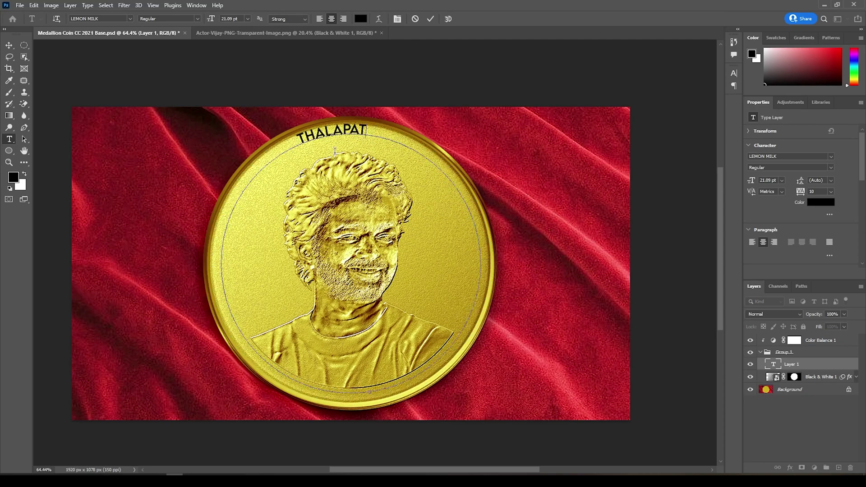
type(" VIJAY")
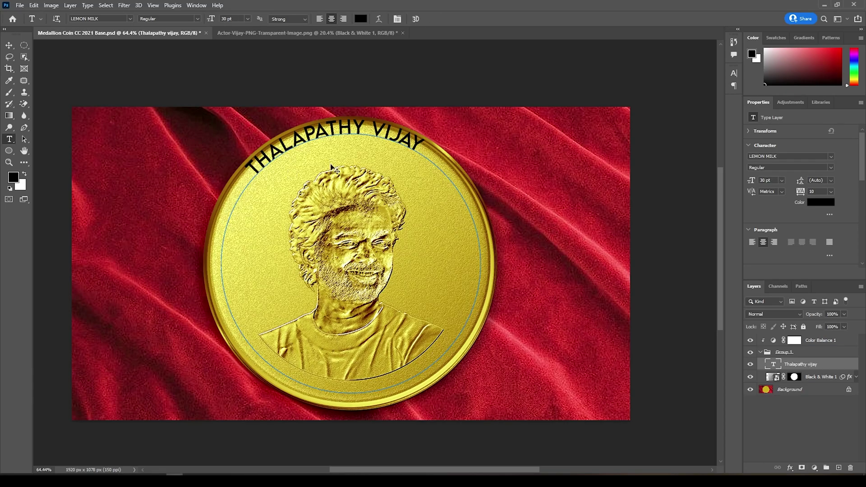
Scale the circular text down about its centre so the lettering sits inside the coin's rim
key("ctrl+y")
key("ctrl+t")
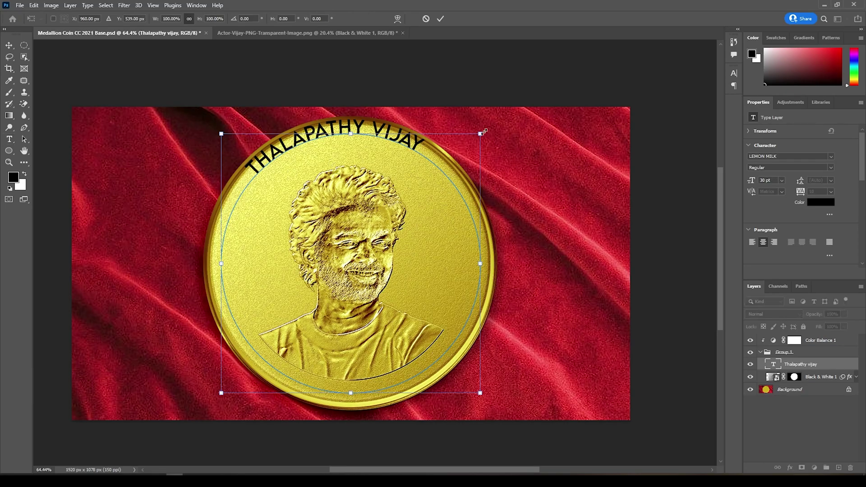
left_click_drag(482, 133, 496, 168)
left_click(441, 19)
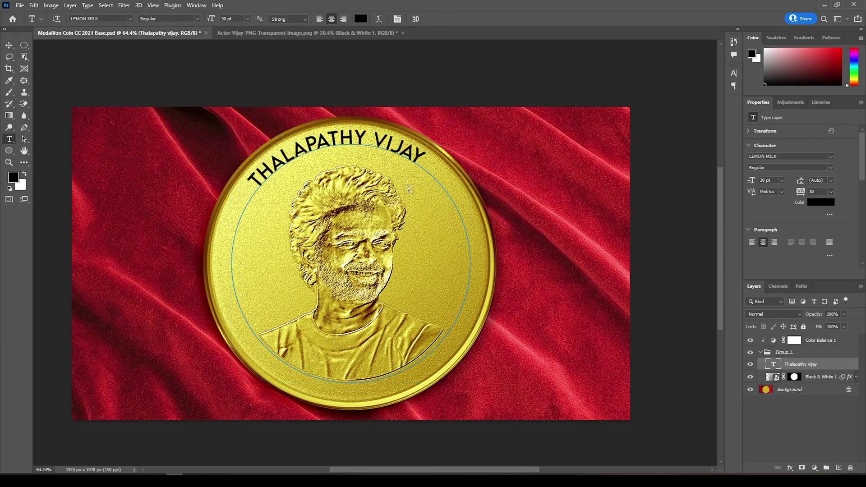
Replace the curved text with BEST INTERNATIONAL ACTOR
left_click(420, 163)
key("ctrl+a")
type("BEST INTERNATIONAL")
type("CTOR")
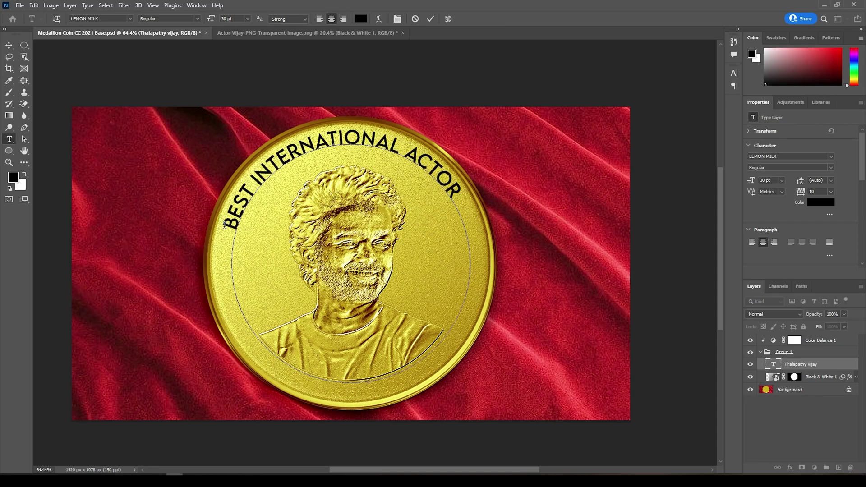
Select all of the curved BEST INTERNATIONAL ACTOR text and open its Character settings
key("ctrl+a")
left_click(197, 5)
left_click(213, 114)
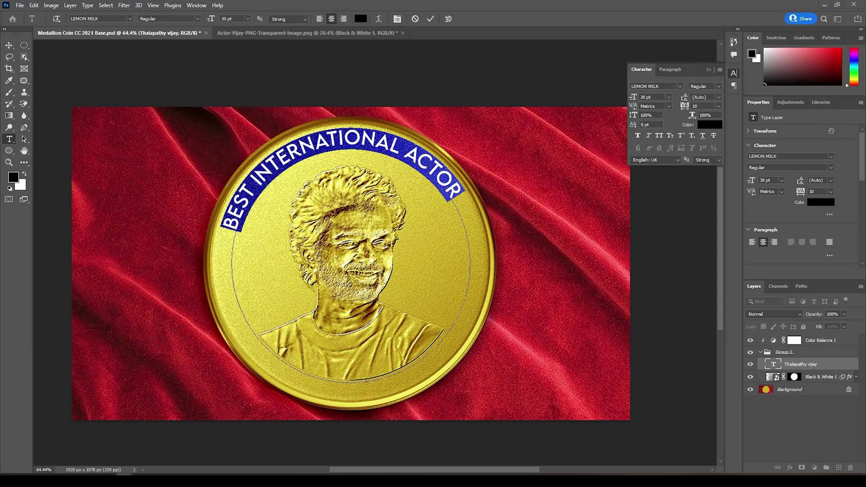
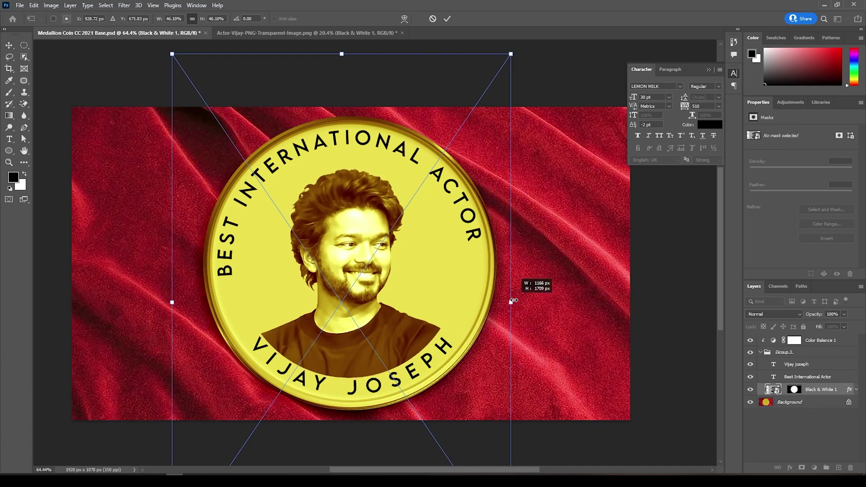
Scale the portrait to about 45% and move it up slightly so it clears the lower curved lettering
left_click_drag(380, 343, 381, 333)
left_click(447, 19)
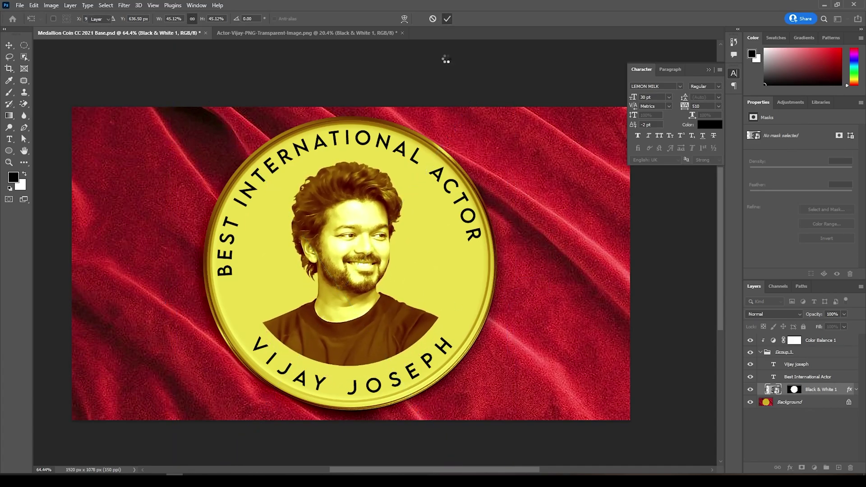
Set the curved name text along the coin's lower rim to 36 pt
left_click(829, 369)
left_click(789, 395)
left_click(801, 365)
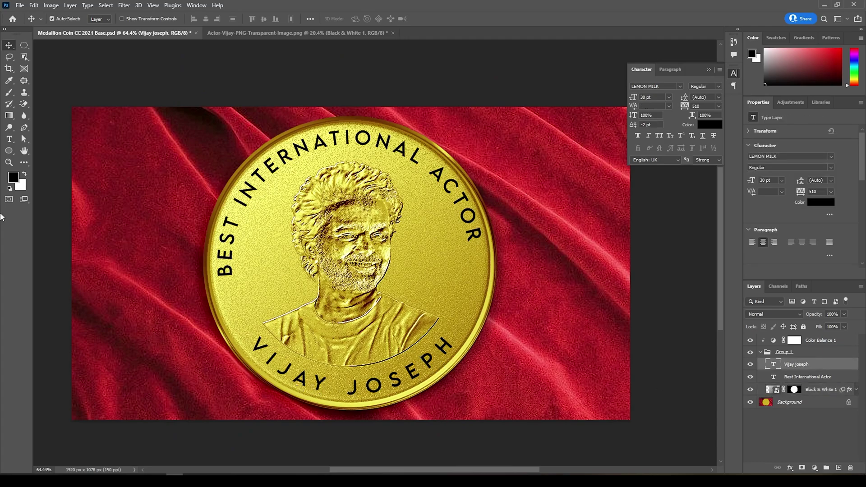
left_click(10, 139)
left_click_drag(256, 345, 559, 315)
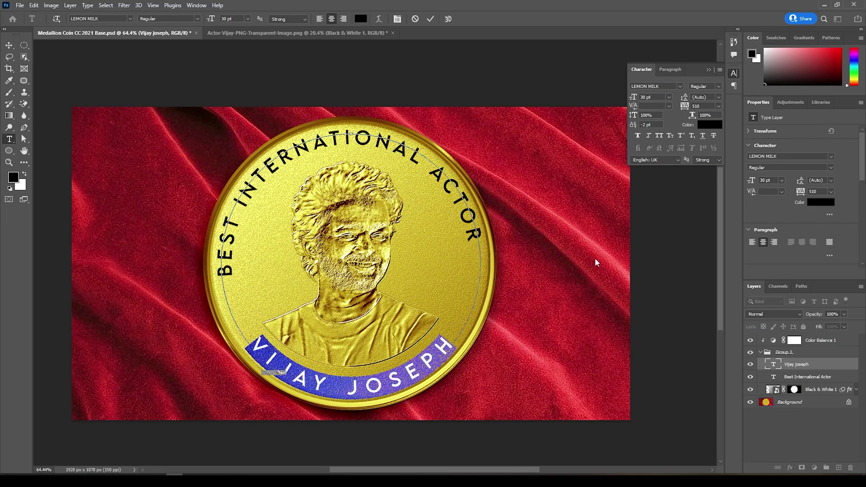
left_click(669, 97)
left_click(654, 192)
Group the two curved text layers and name the group Text
left_click(9, 46)
left_click(830, 377, "shift")
key("ctrl+g")
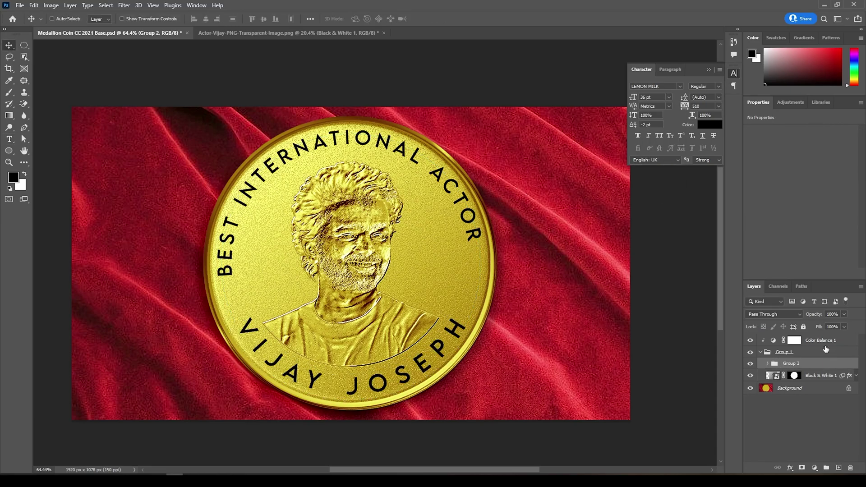
double_click(793, 364)
type("Text")
key("Return")
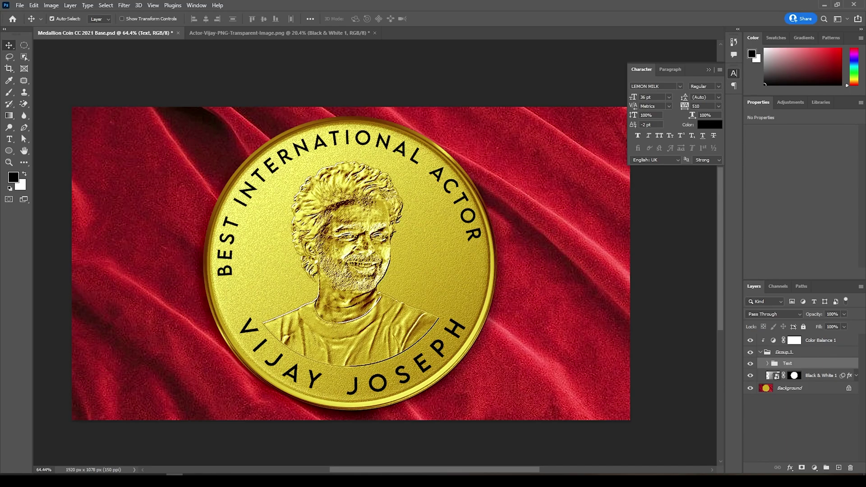
Add a Bevel & Emboss effect to the Text group with Chisel Hard technique, Down direction, 100% depth and 10 px size
double_click(817, 366)
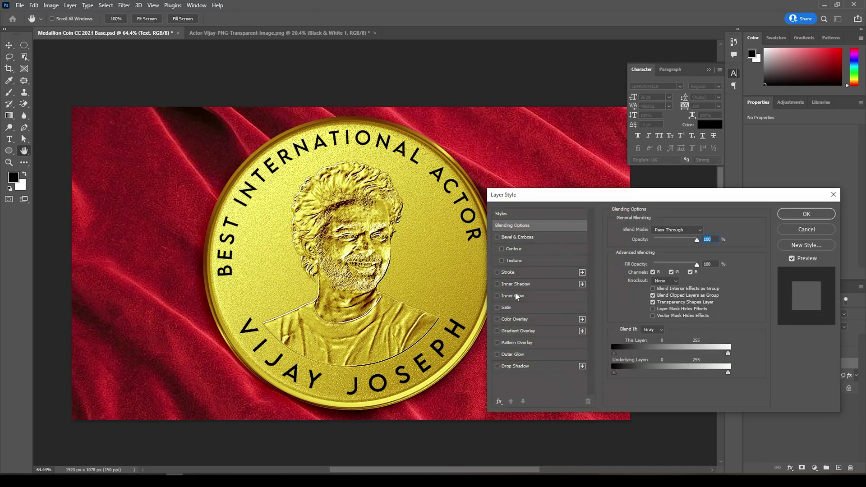
left_click(523, 237)
left_click(675, 240)
left_click(672, 248)
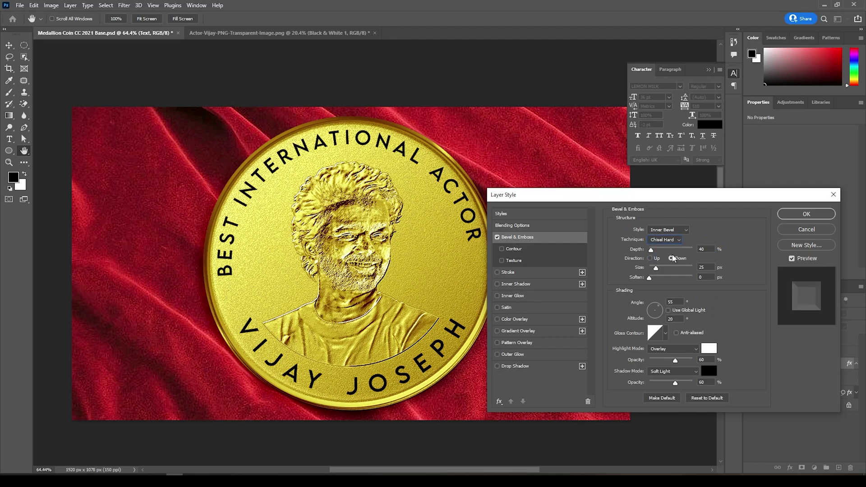
double_click(701, 252)
type("100")
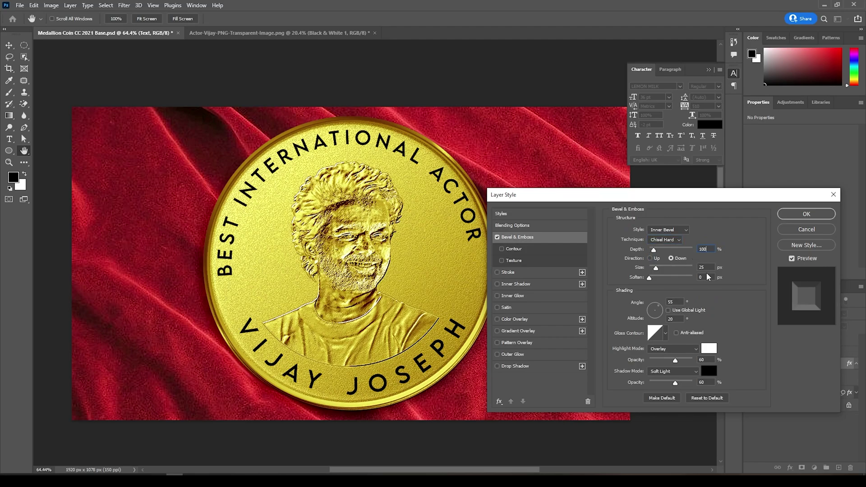
double_click(703, 267)
type("10")
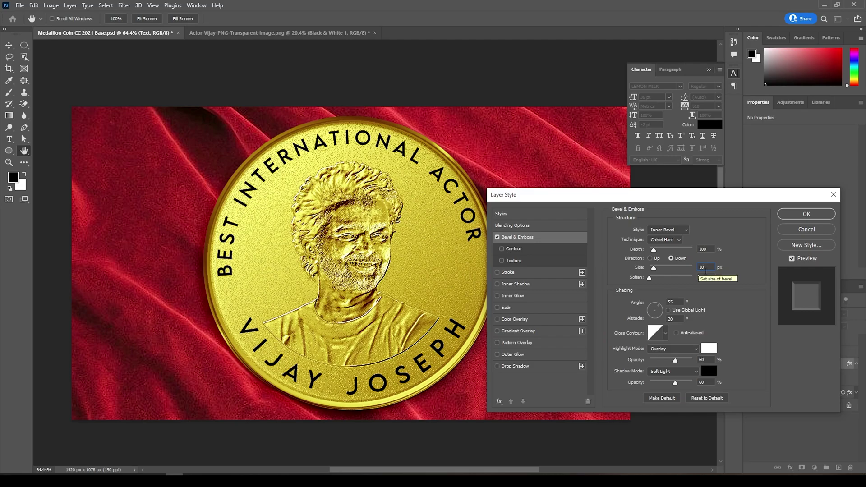
Set the bevel's shading angle to 50° and its altitude to 30°
left_click(669, 311)
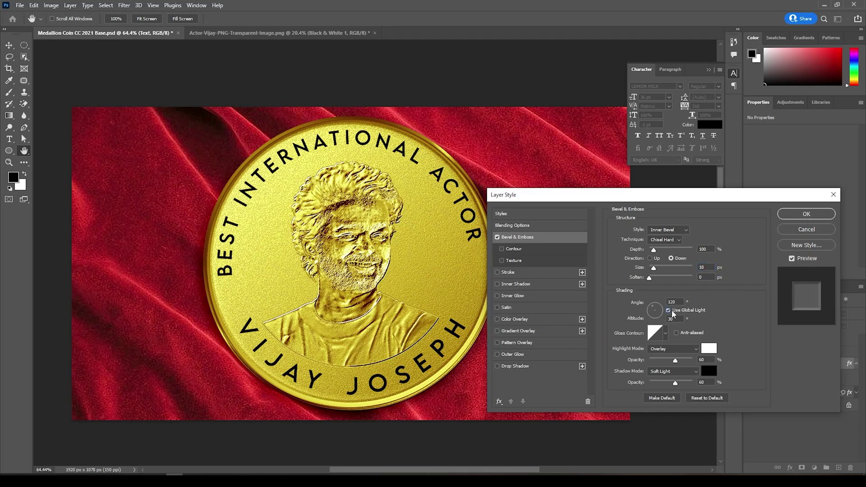
double_click(671, 302)
type("50")
double_click(675, 318)
type("30")
Set the bevel's highlight to Color Dodge at 75% opacity and its shadow to Multiply at 75% opacity
left_click(685, 353)
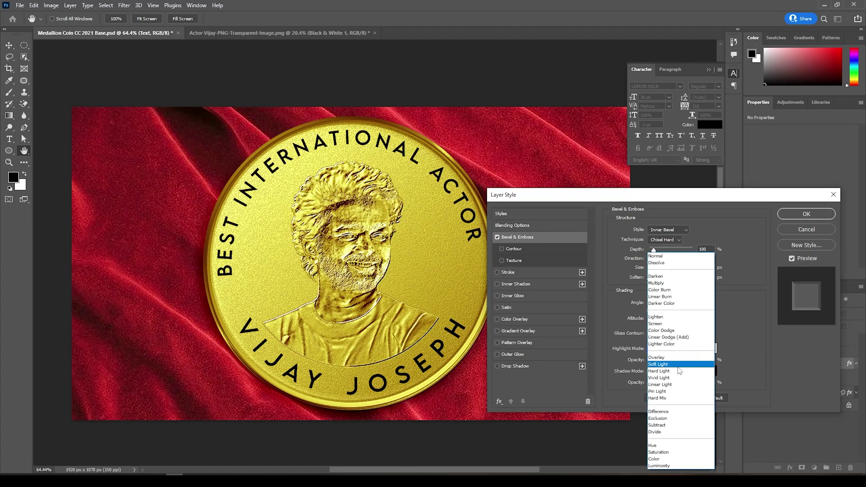
left_click(677, 331)
double_click(708, 358)
type("75")
left_click(689, 373)
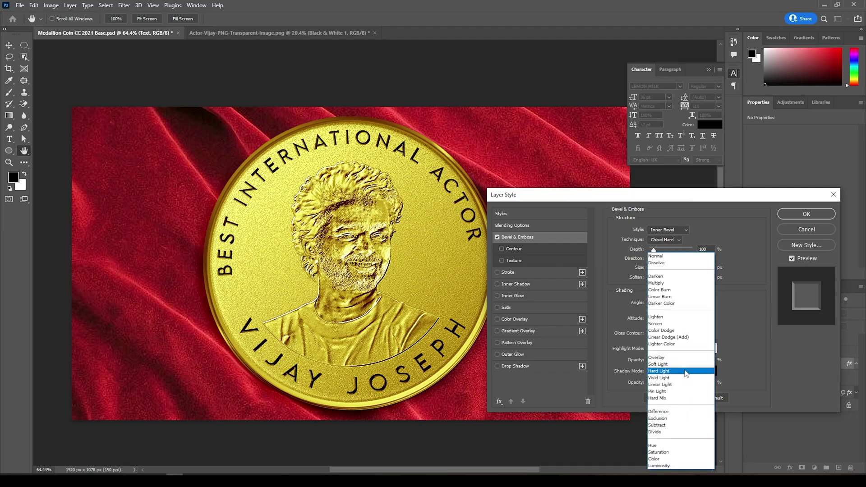
left_click(677, 284)
type("75")
Add a drop shadow to the Text group with 40% opacity, local angle -140°, 4 px distance, 0% spread and 0 px size
left_click(519, 366)
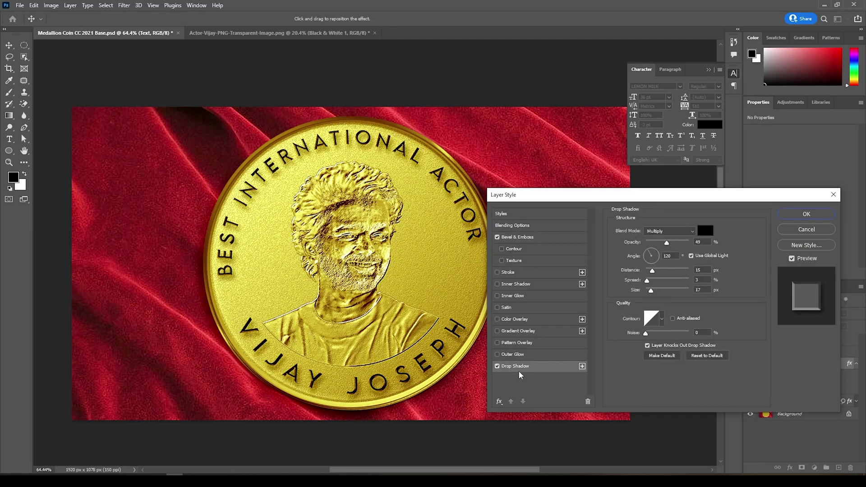
double_click(698, 243)
type("40")
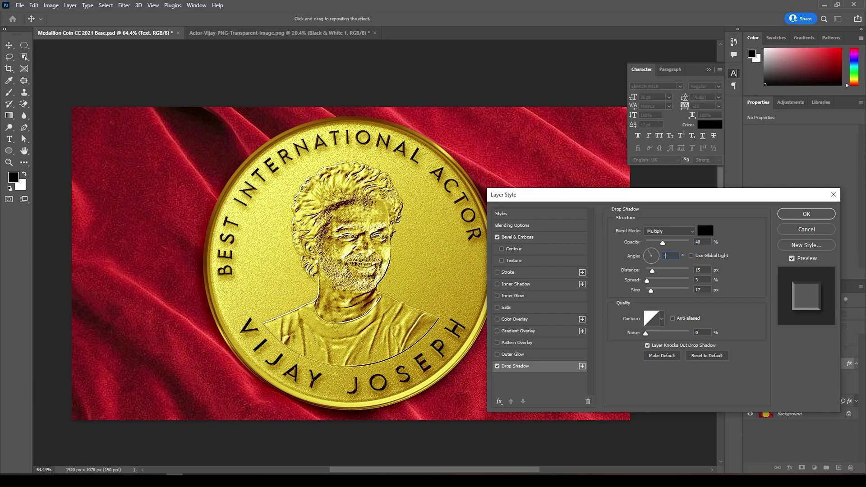
type("-140")
key("Tab")
type("4")
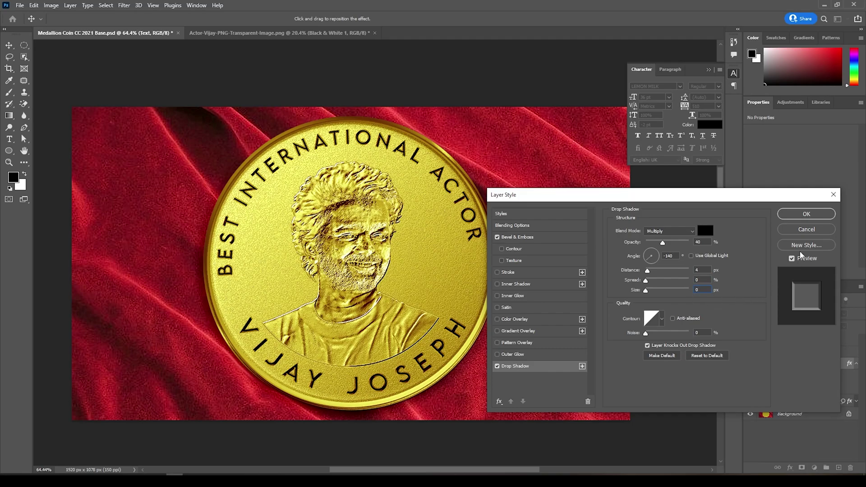
left_click(818, 215)
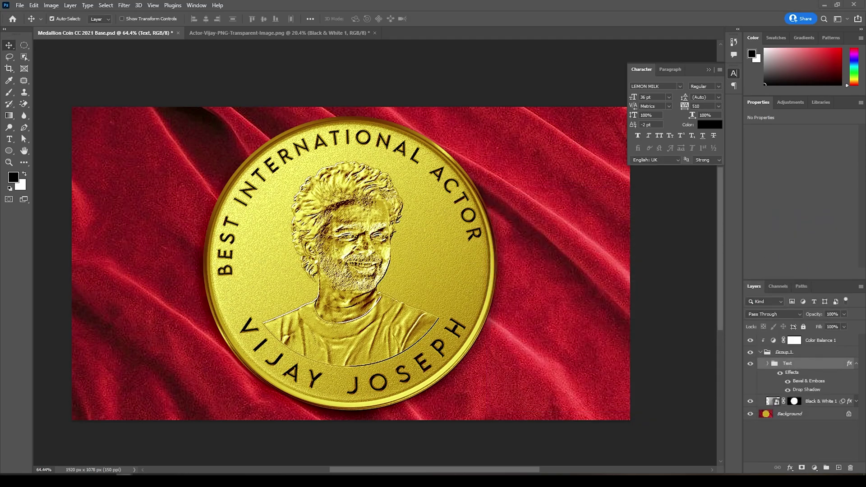
Lower the Text group's fill to 25%
left_click(845, 327)
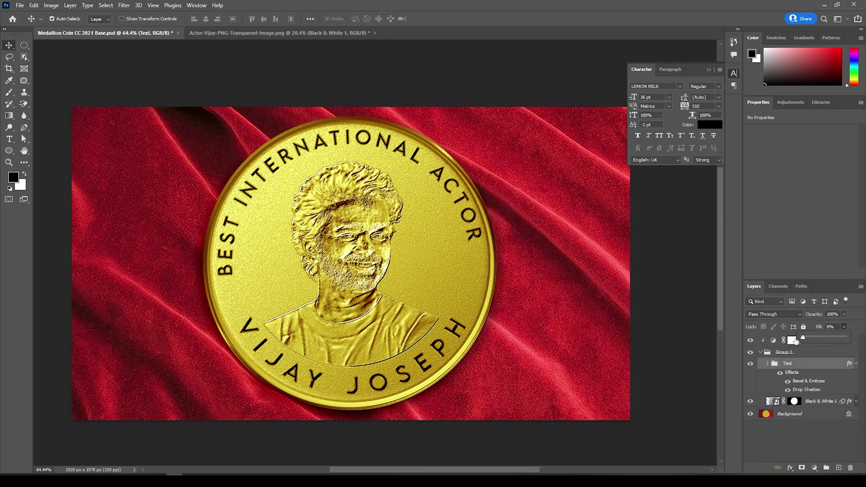
mouse_move(804, 341)
left_mouse_down()
mouse_move(828, 342)
mouse_move(814, 340)
left_mouse_up()
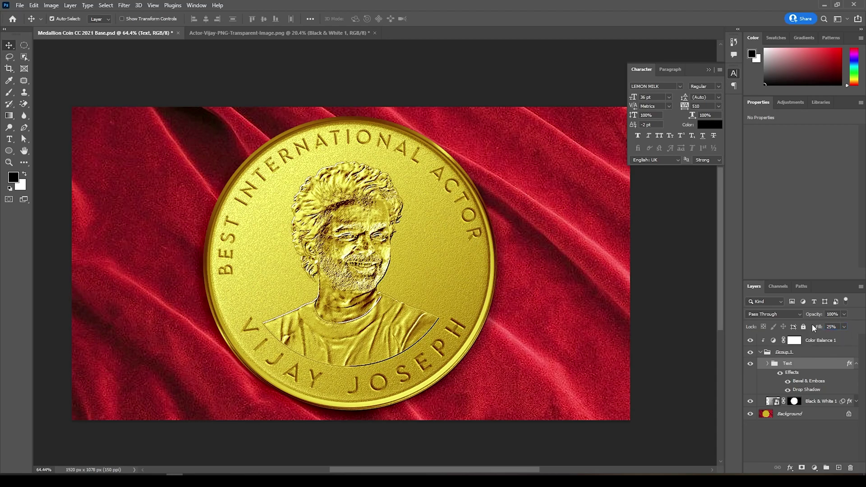